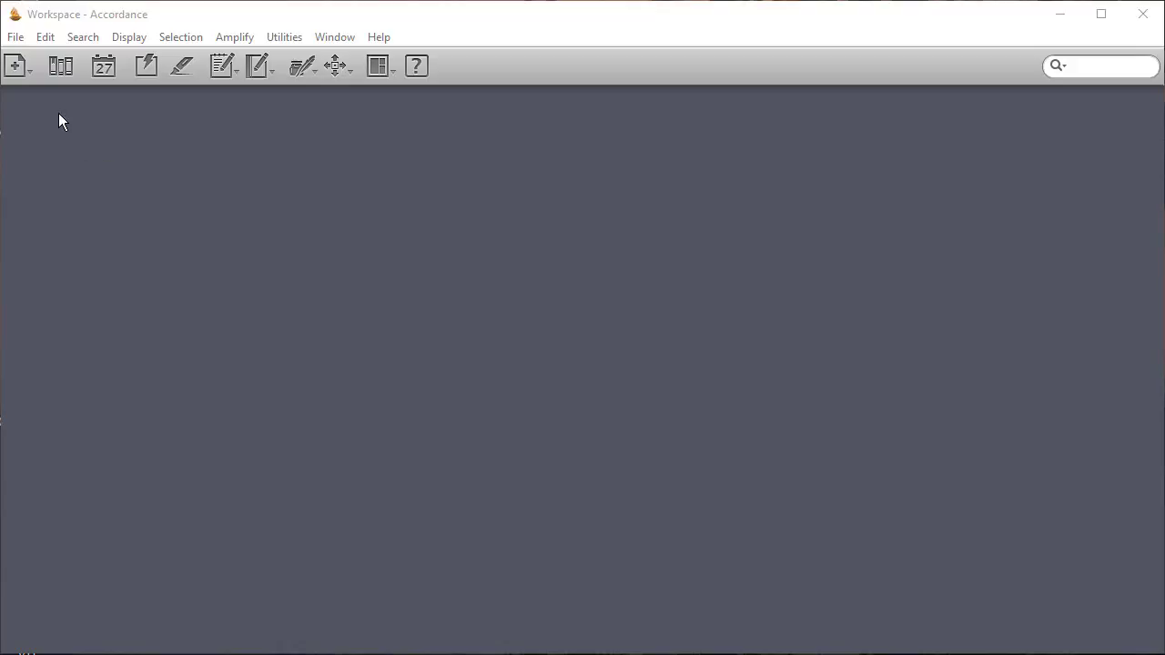
Open the ESV with Strong's Bible from the Modern Bibles module list
click(13, 69)
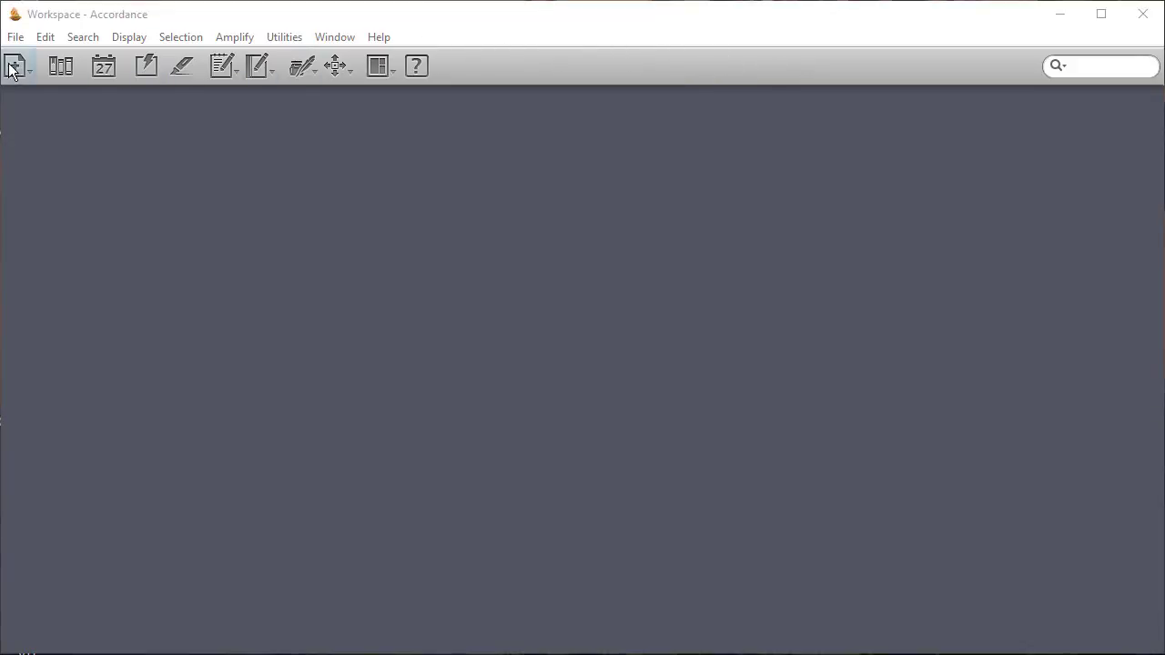
click(13, 69)
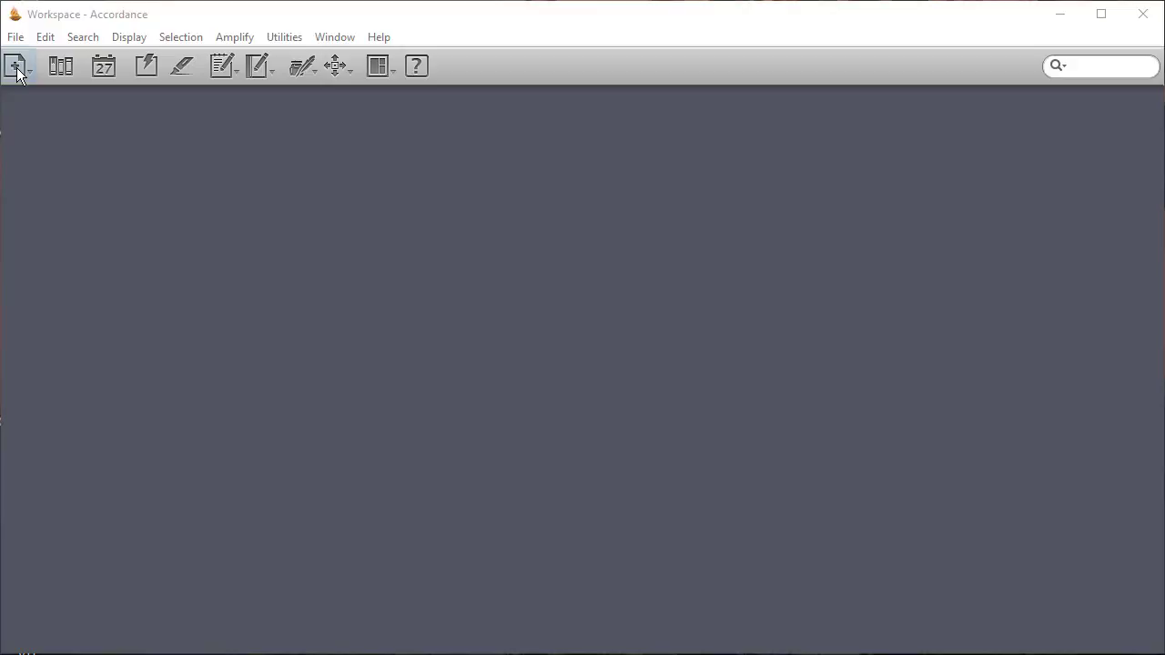
click(16, 71)
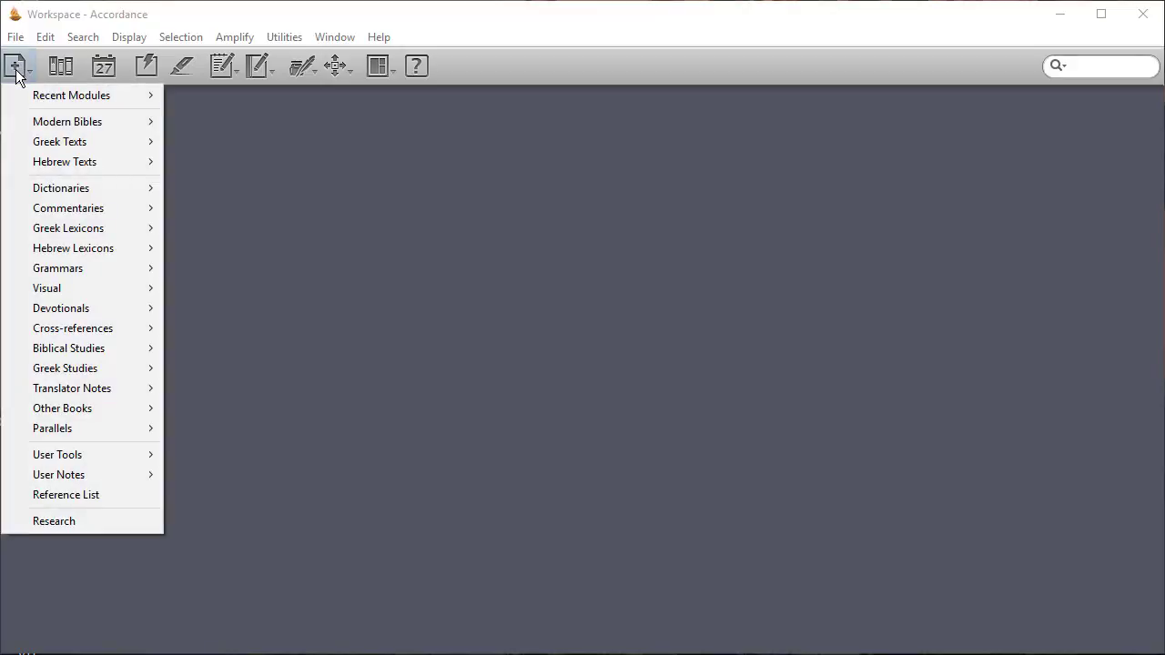
mouse_move(35, 122)
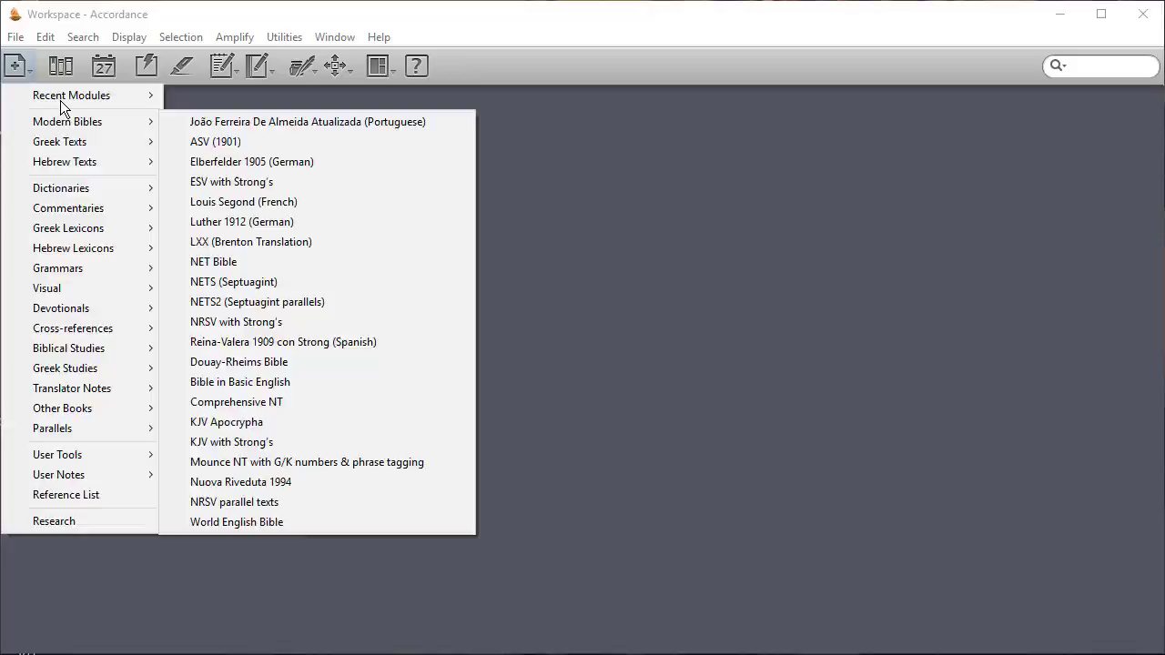
key(Escape)
click(18, 65)
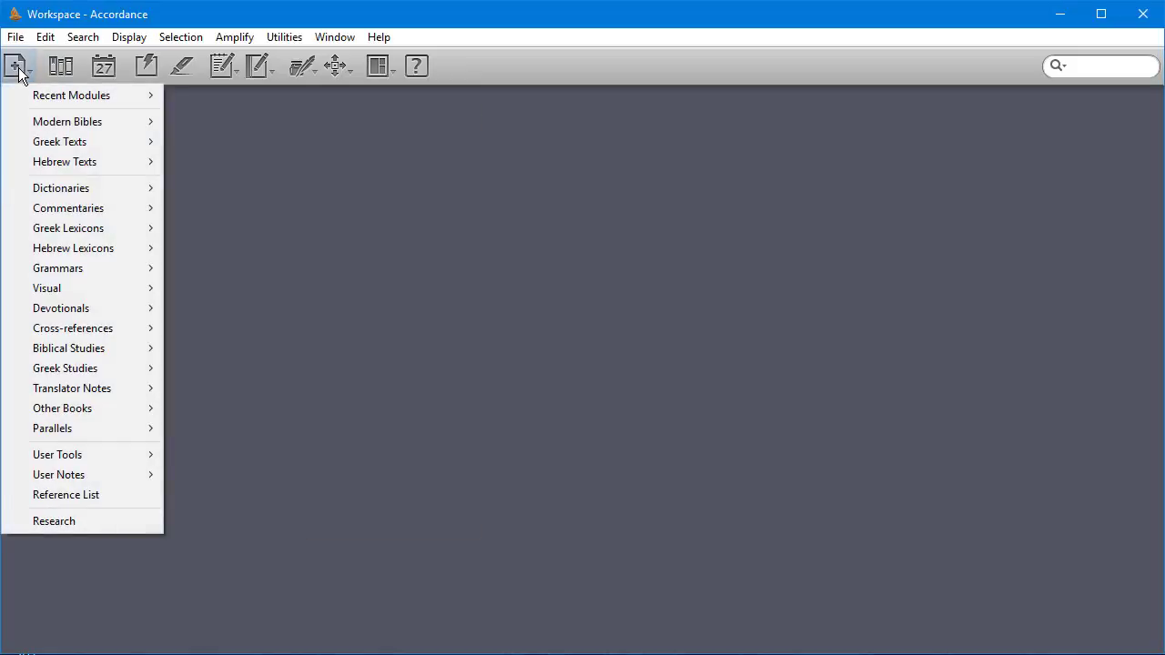
mouse_move(30, 98)
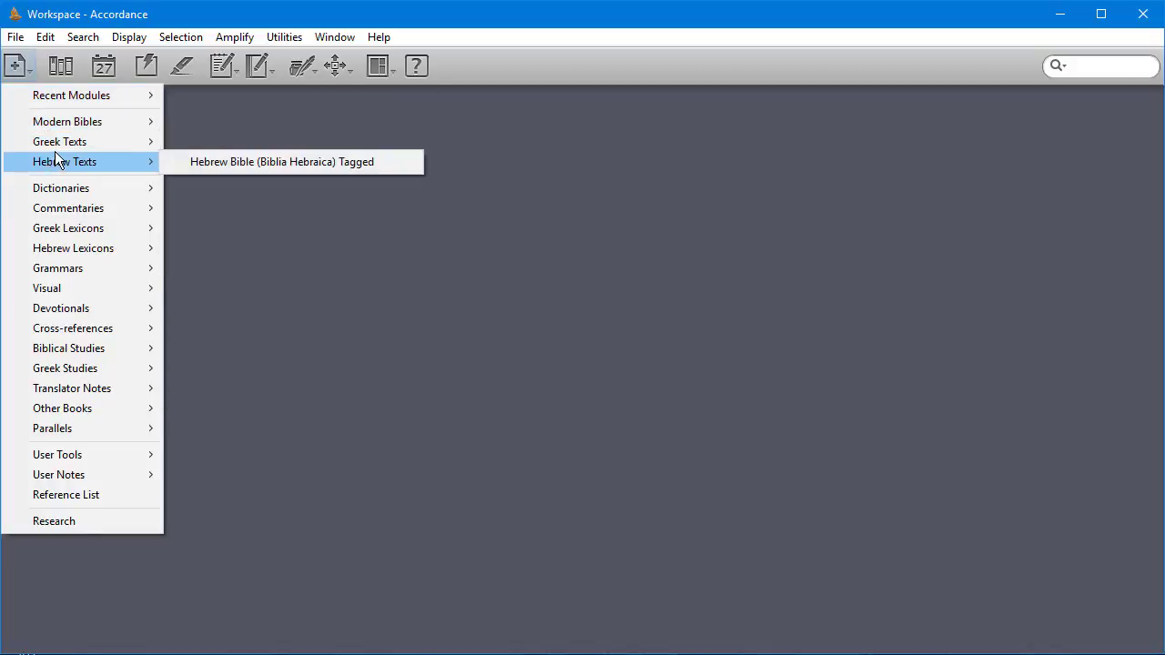
mouse_move(70, 124)
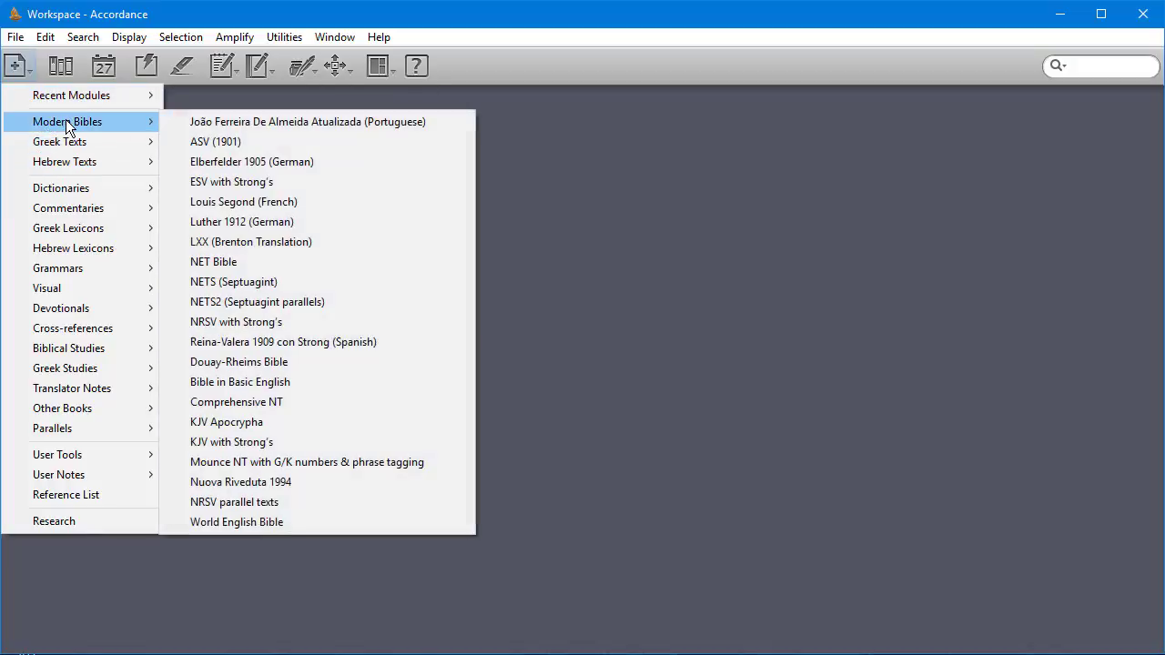
click(204, 187)
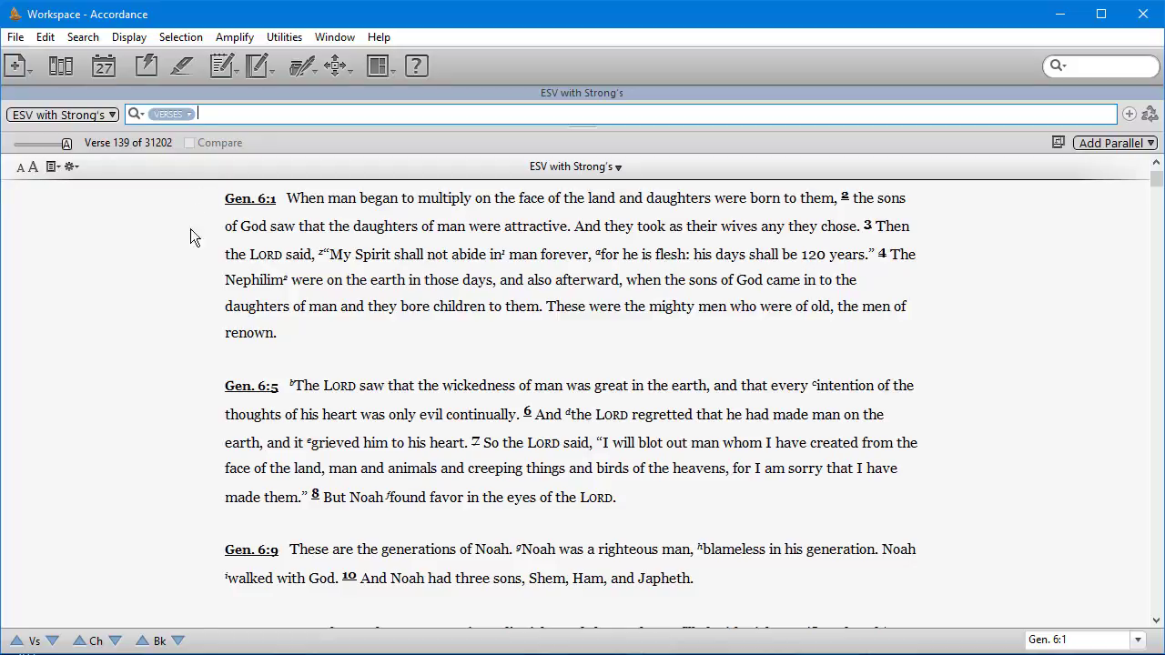
double_click(245, 227)
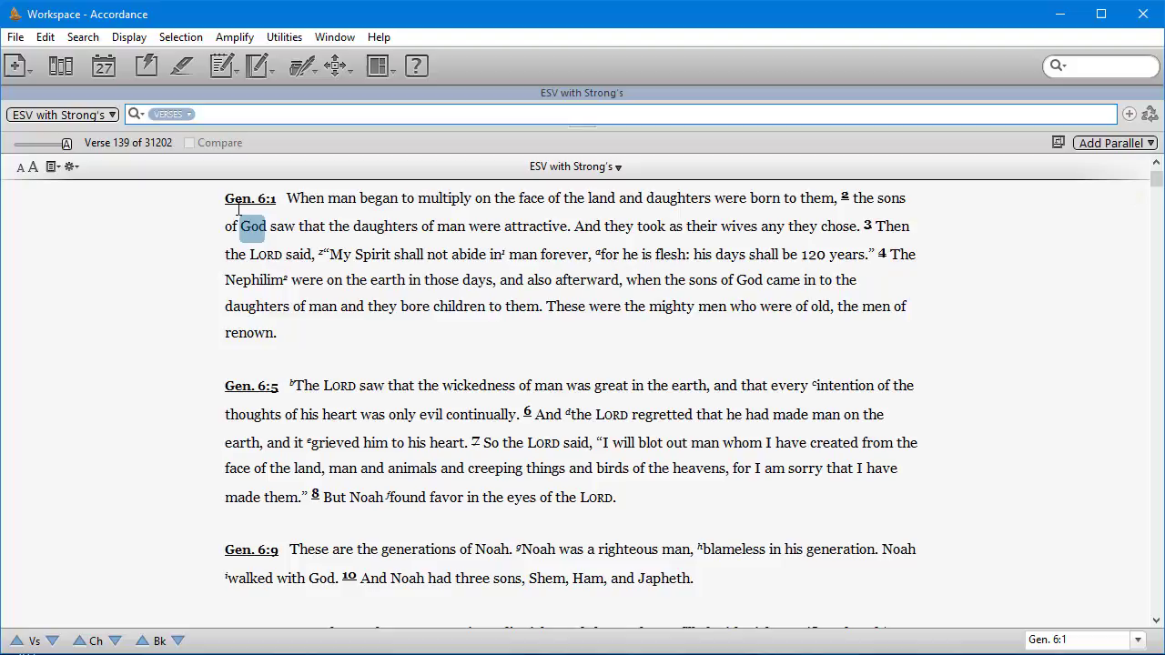
click(381, 213)
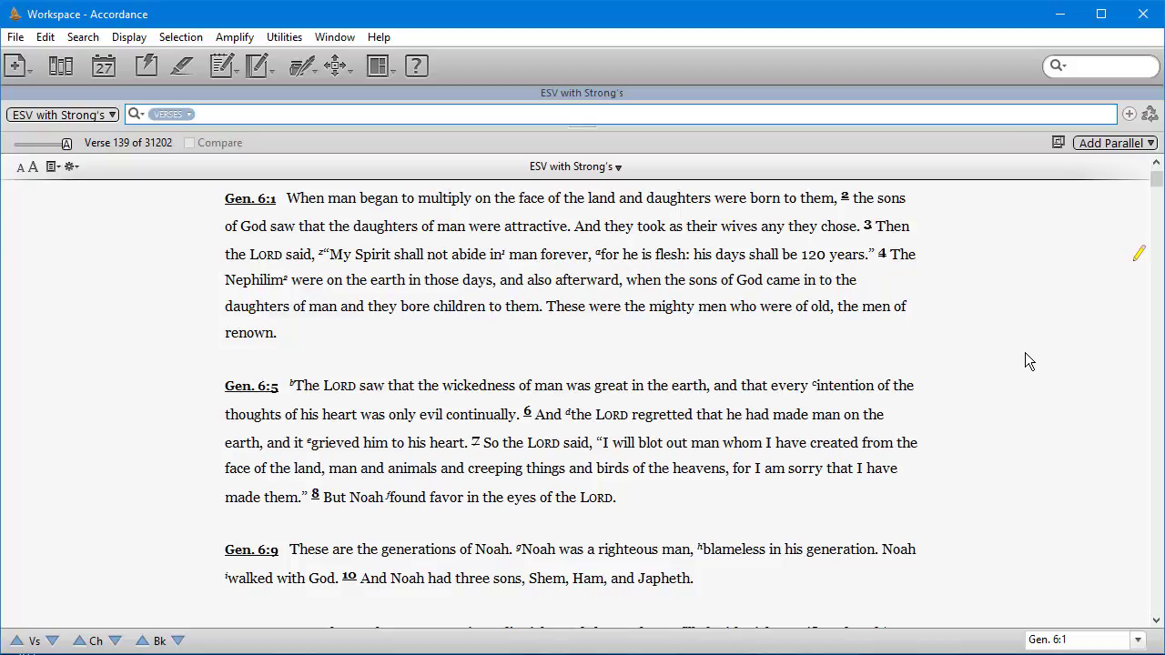
Open Hebrew Bible (Biblia Hebraica) Tagged from Hebrew Texts in a new tab
click(16, 68)
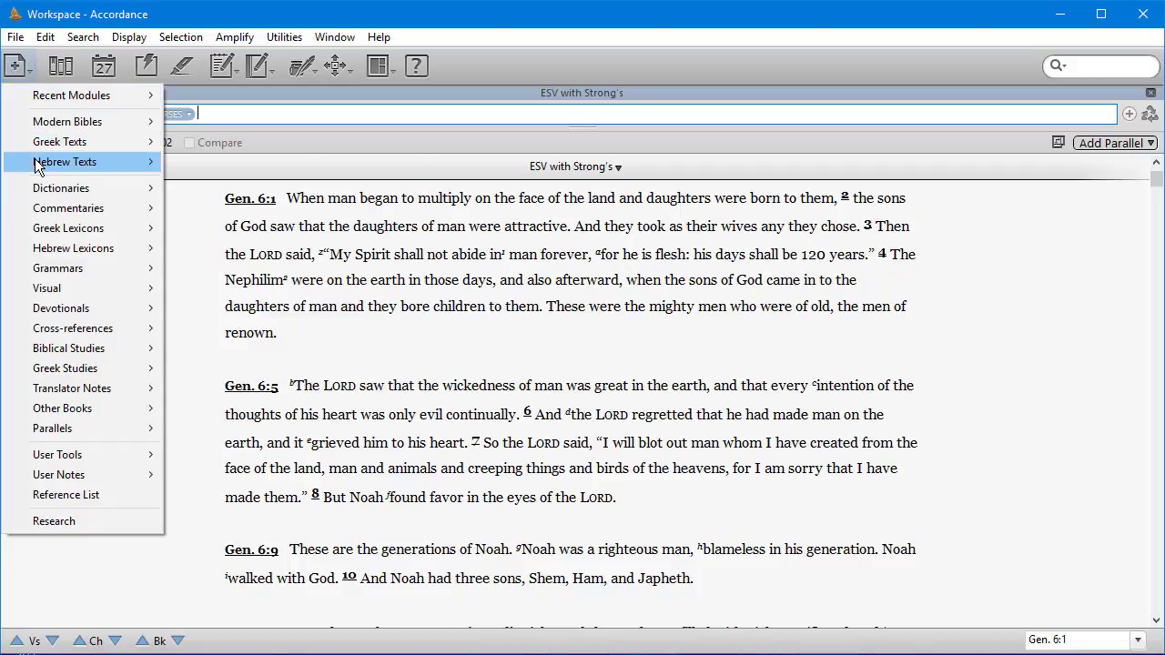
mouse_move(40, 168)
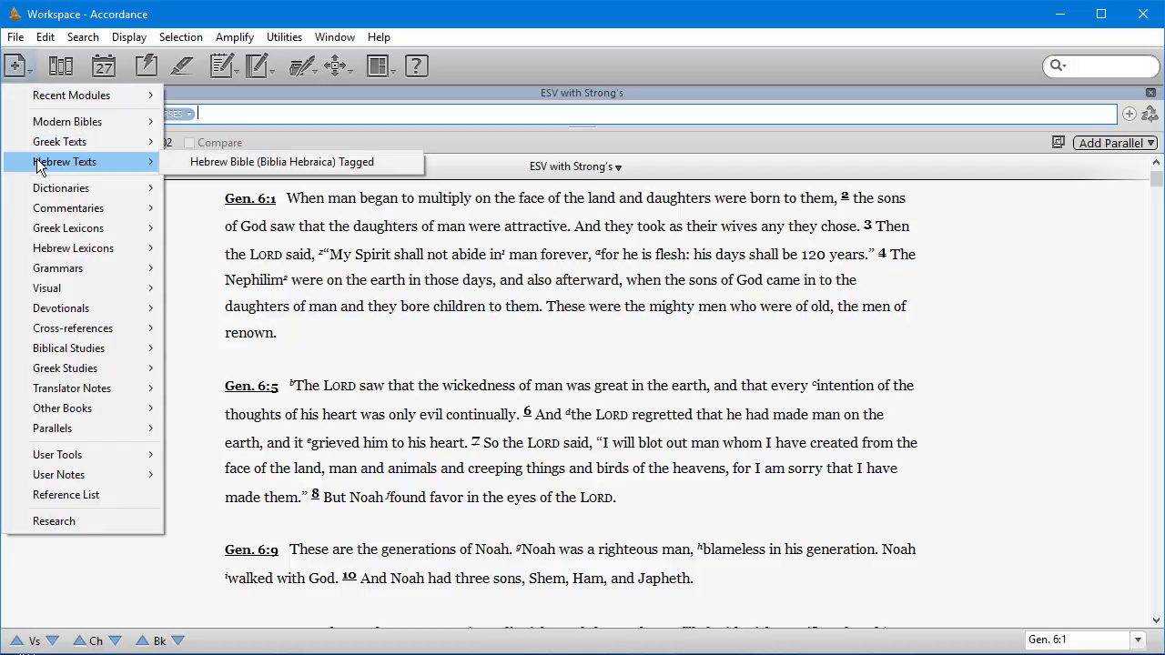
click(230, 163)
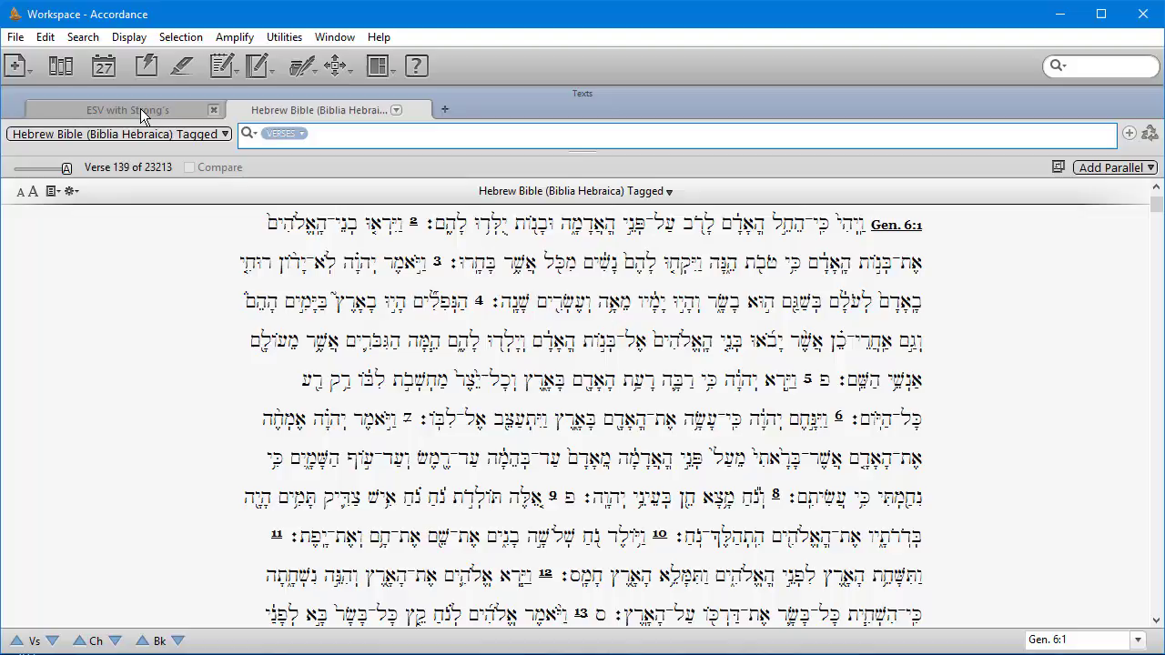
click(260, 112)
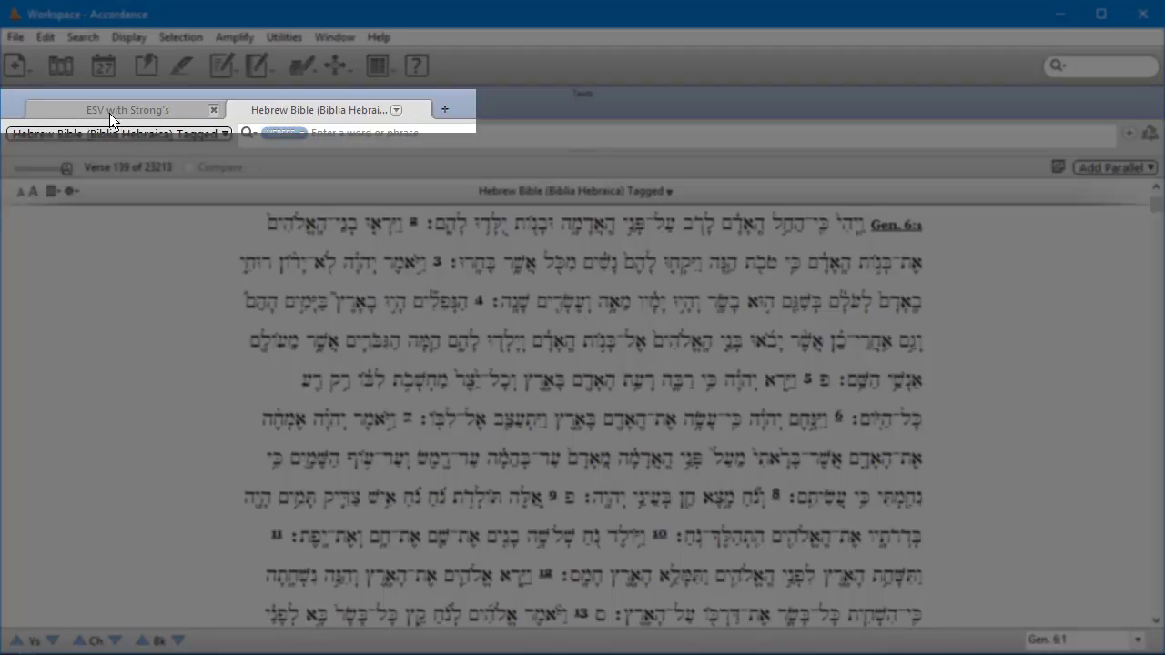
click(126, 109)
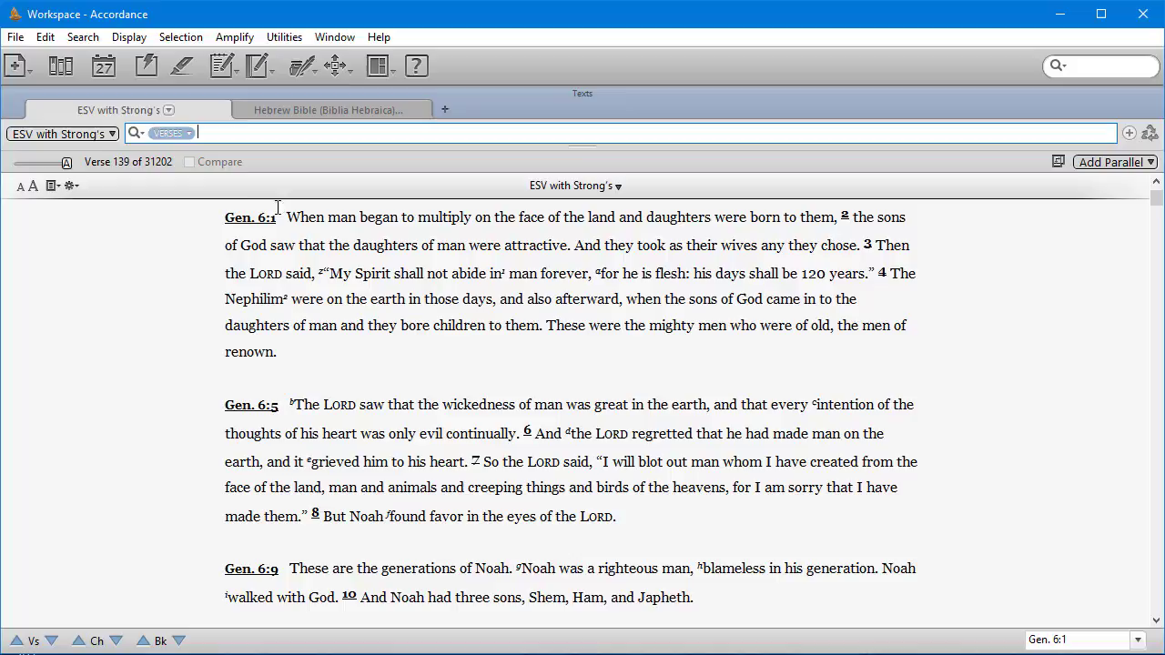
click(305, 107)
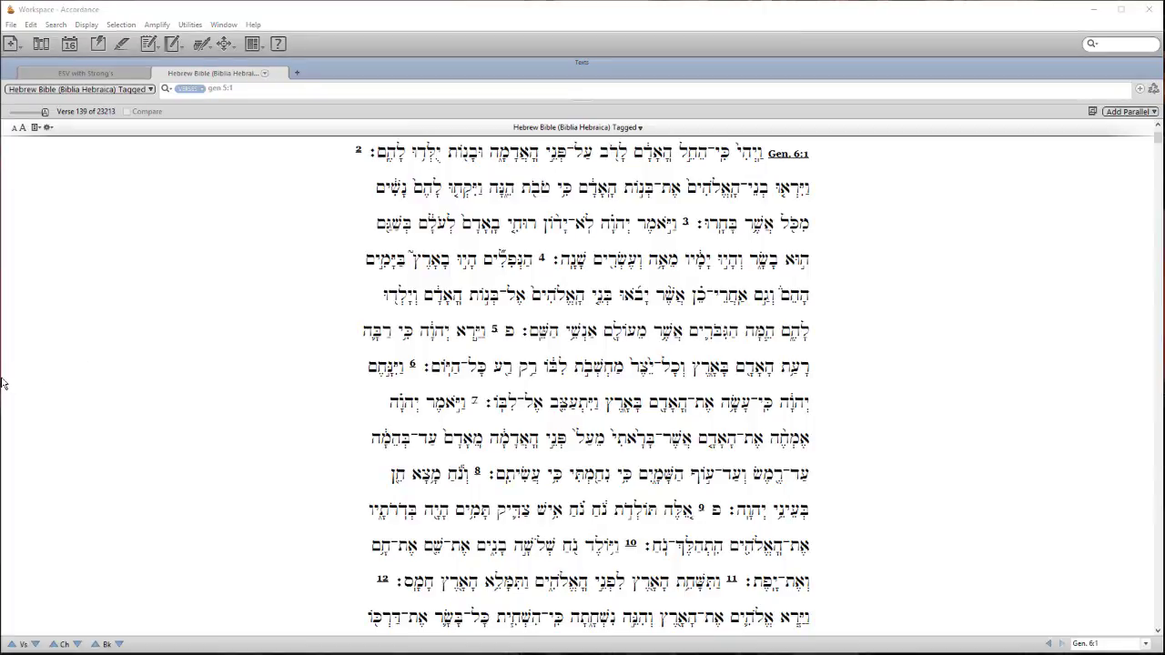
Narrow the Accordance window from its left edge and bring up Edit > Preferences
drag(2, 381, 133, 377)
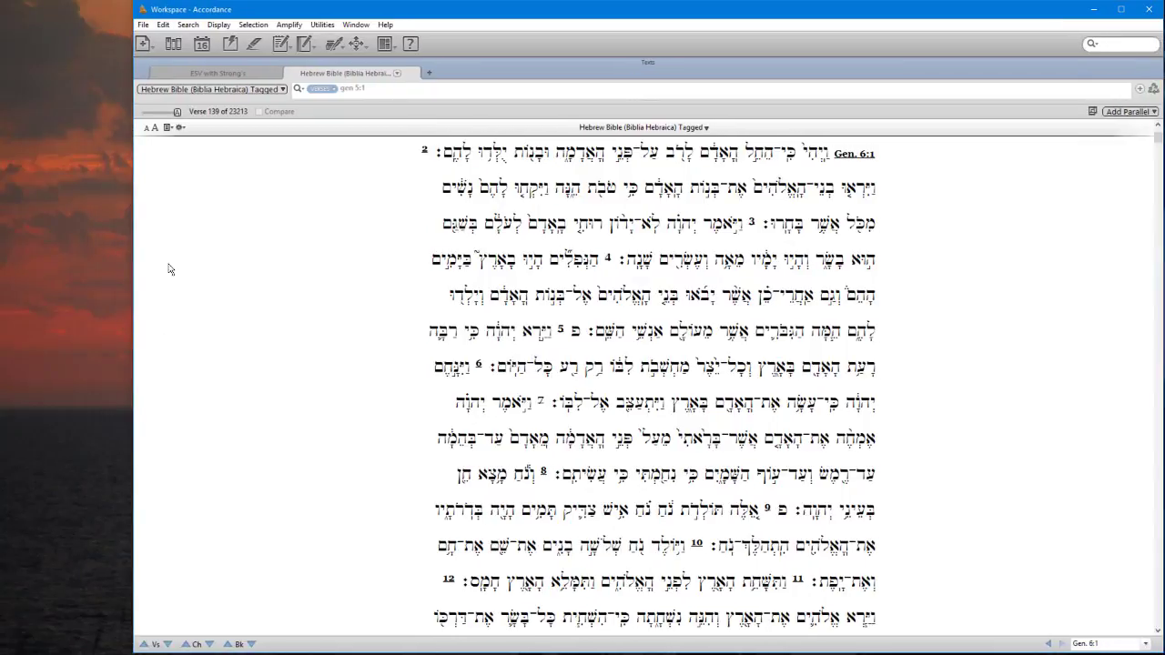
key(Print)
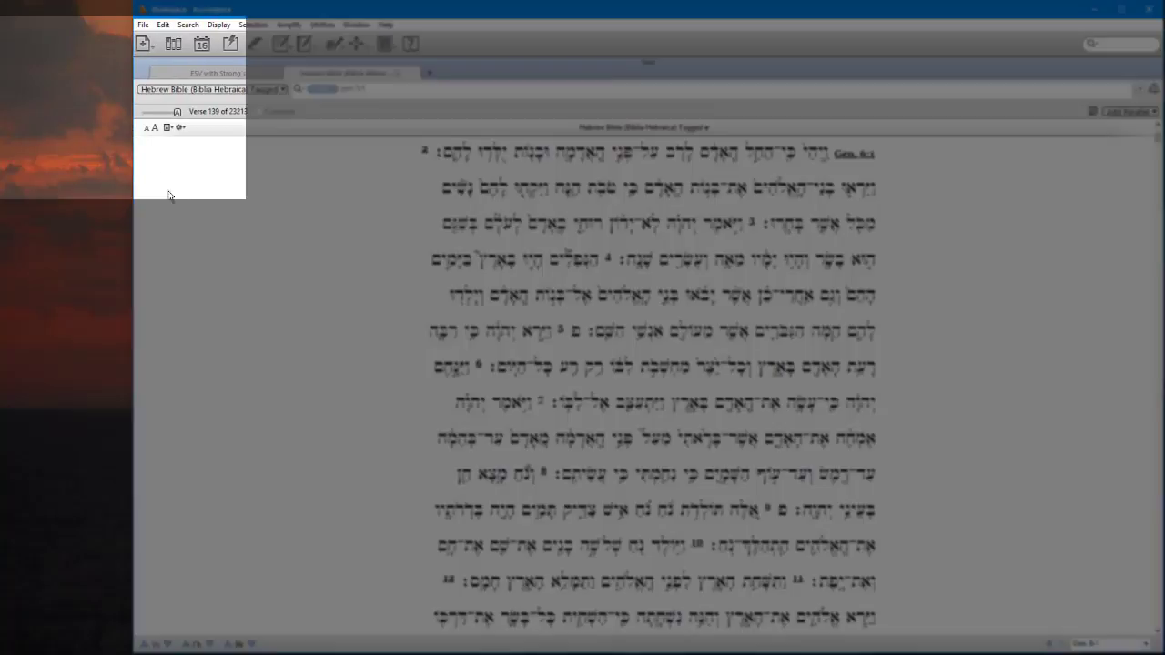
click(164, 29)
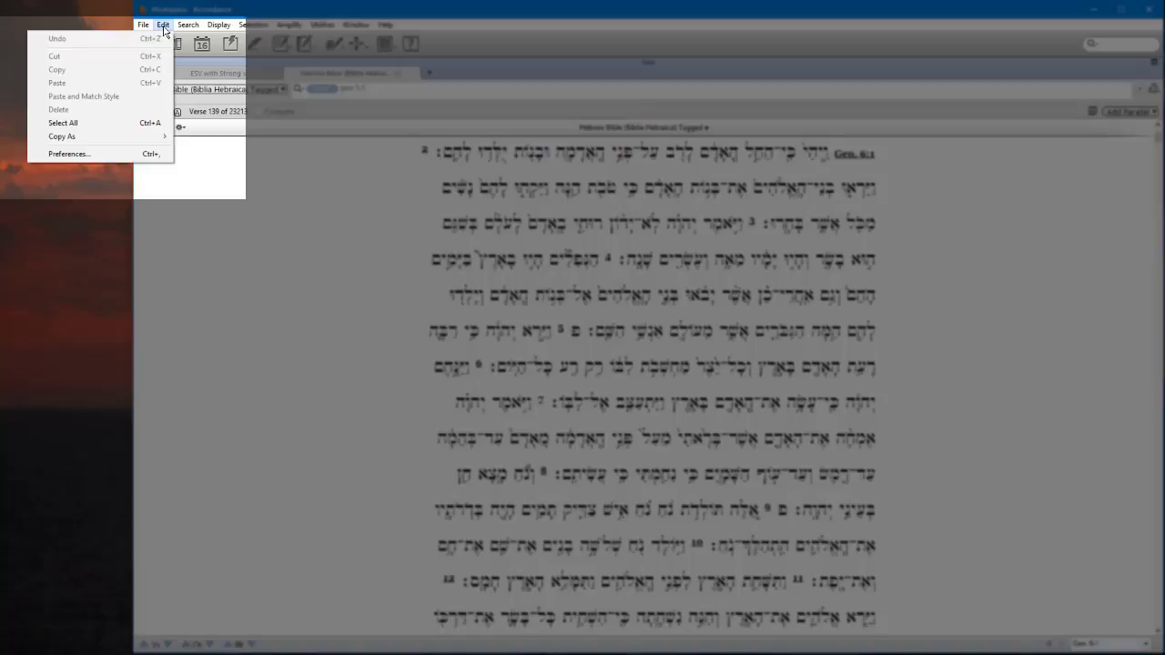
click(84, 157)
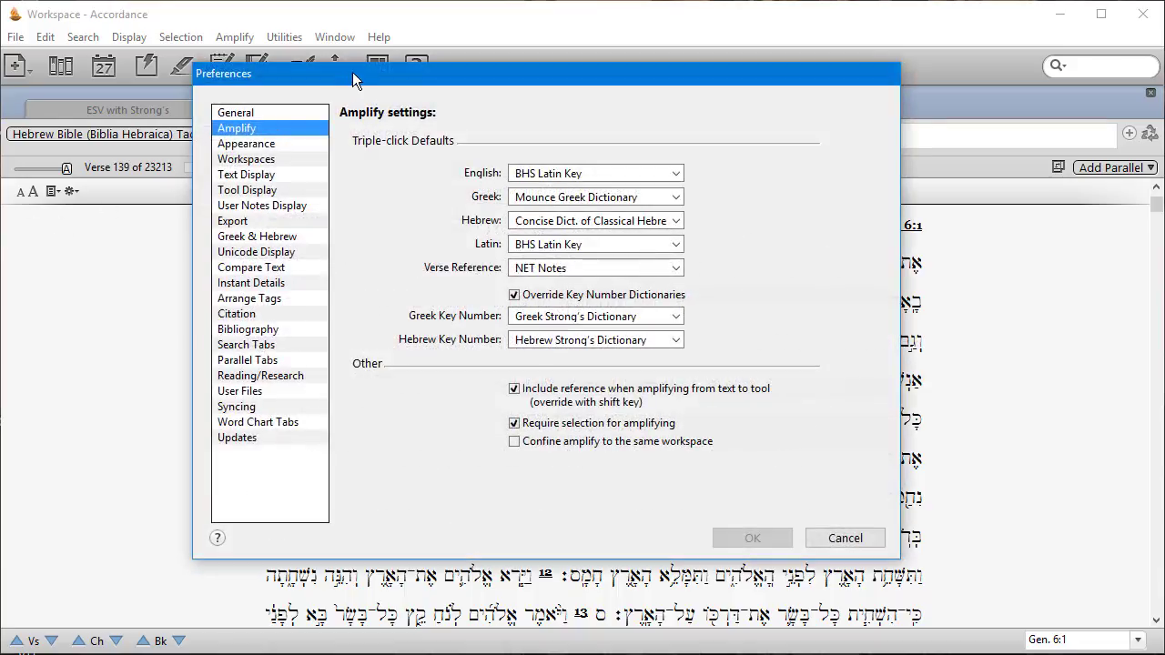
Set the General startup option to Last Session
click(234, 114)
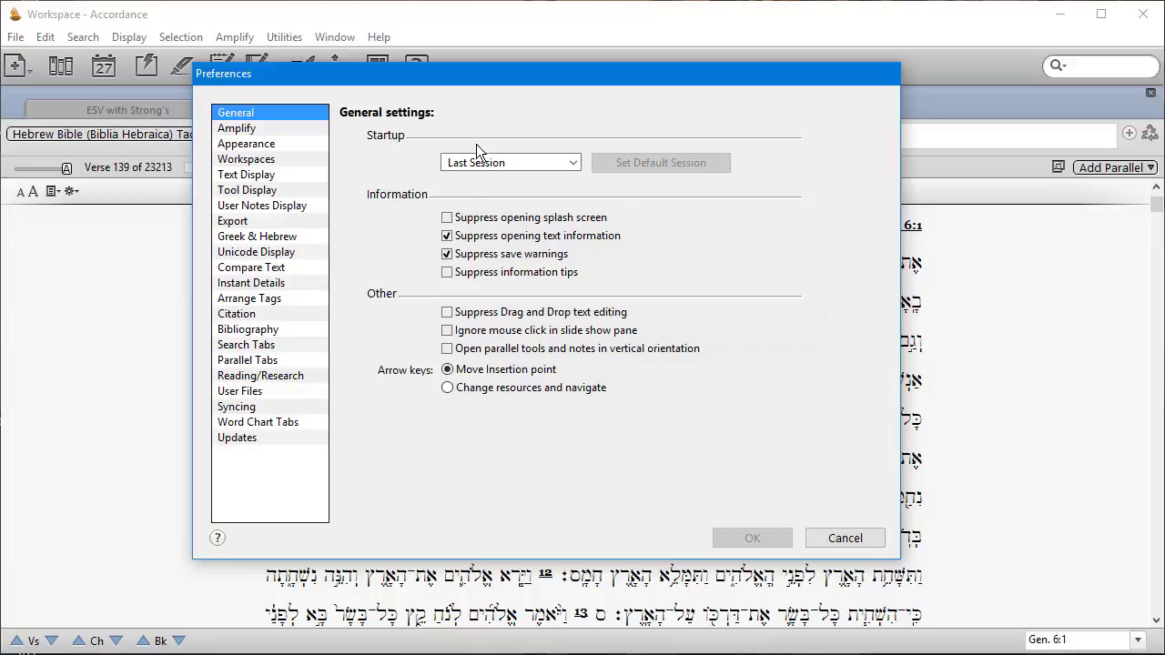
click(574, 163)
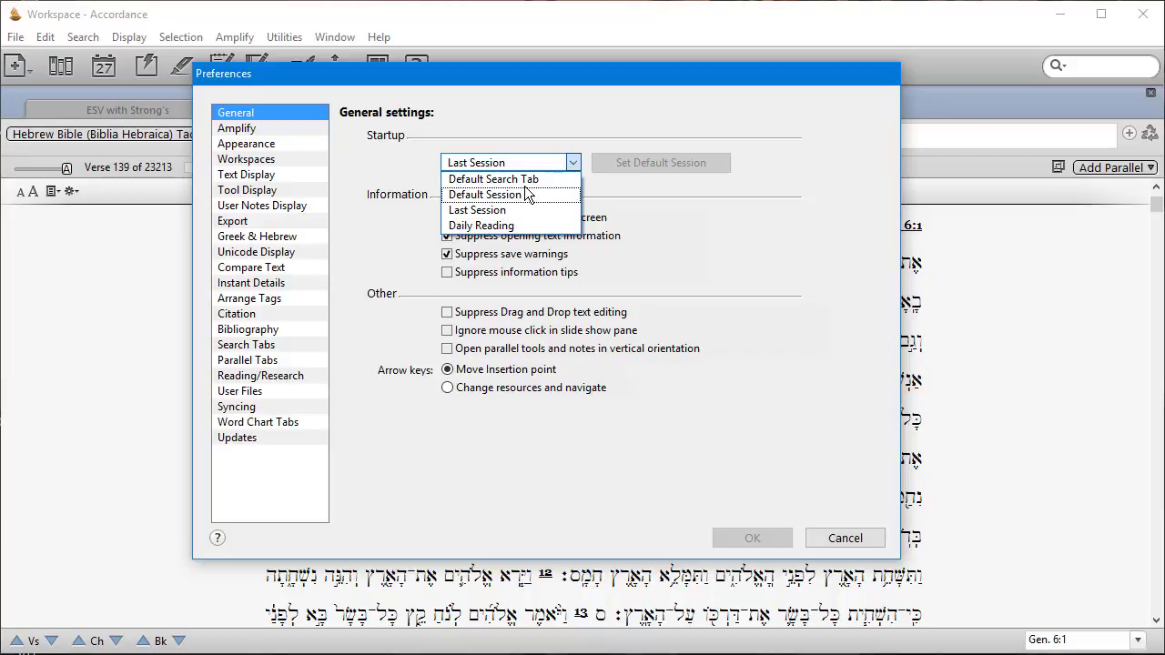
click(483, 212)
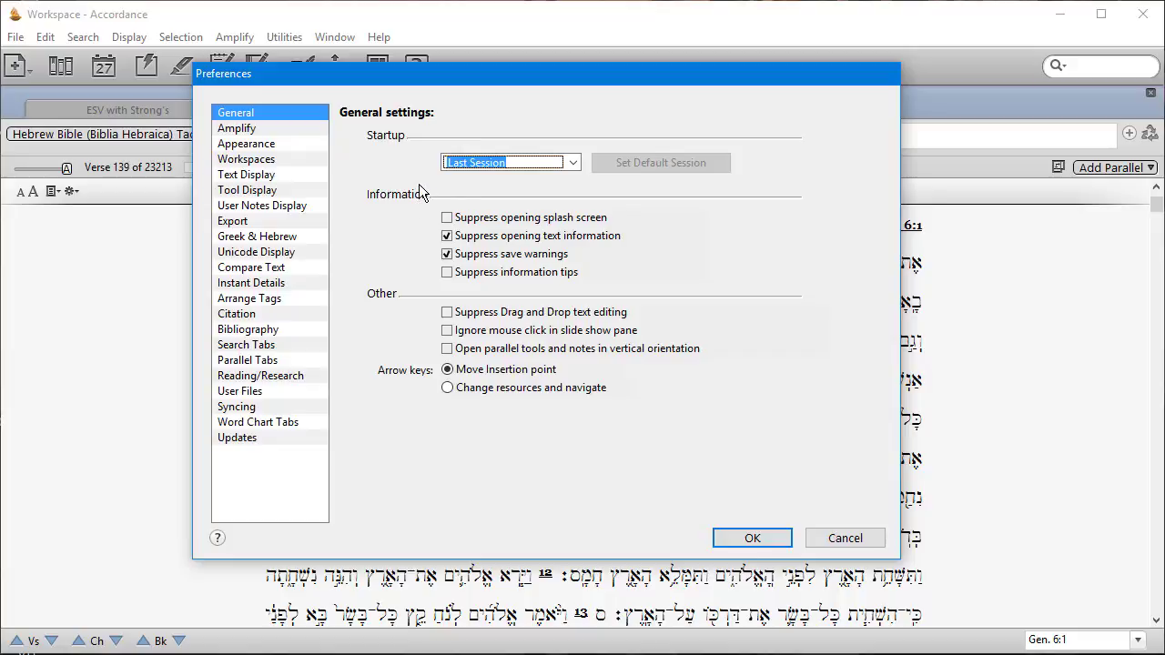
click(234, 131)
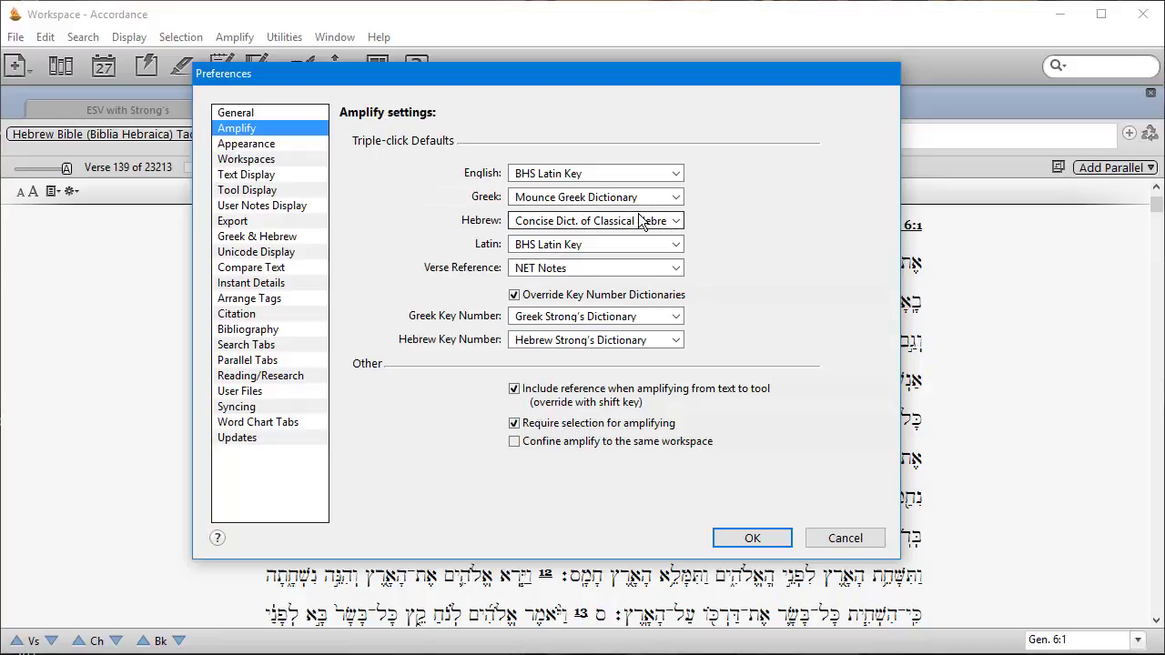
click(676, 221)
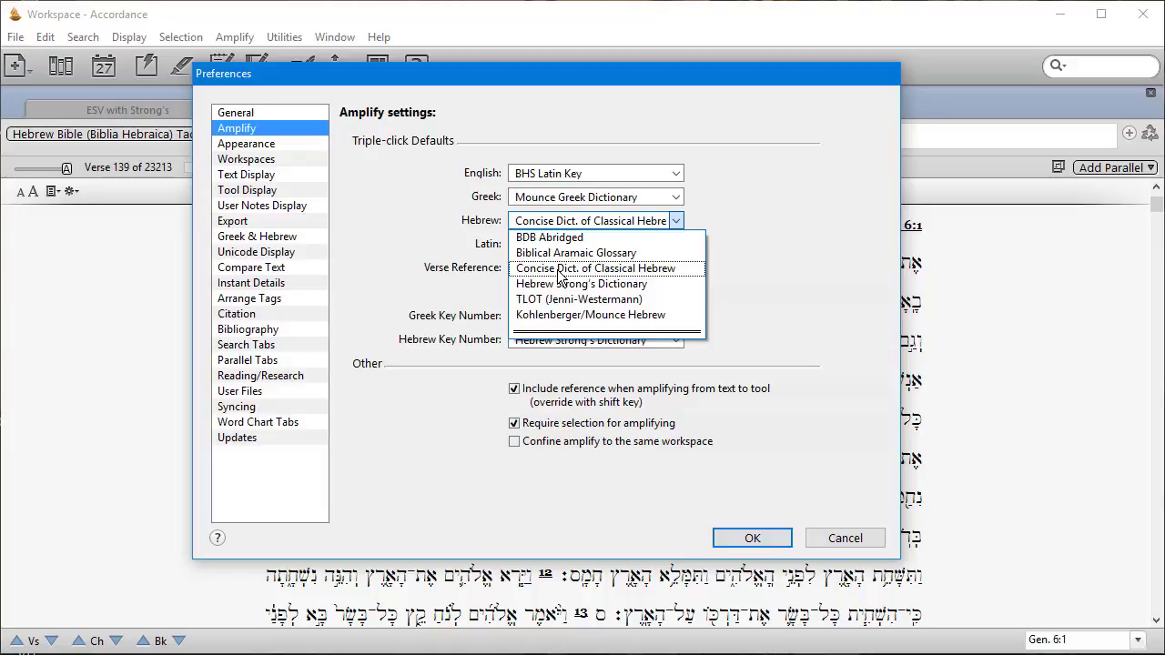
click(559, 276)
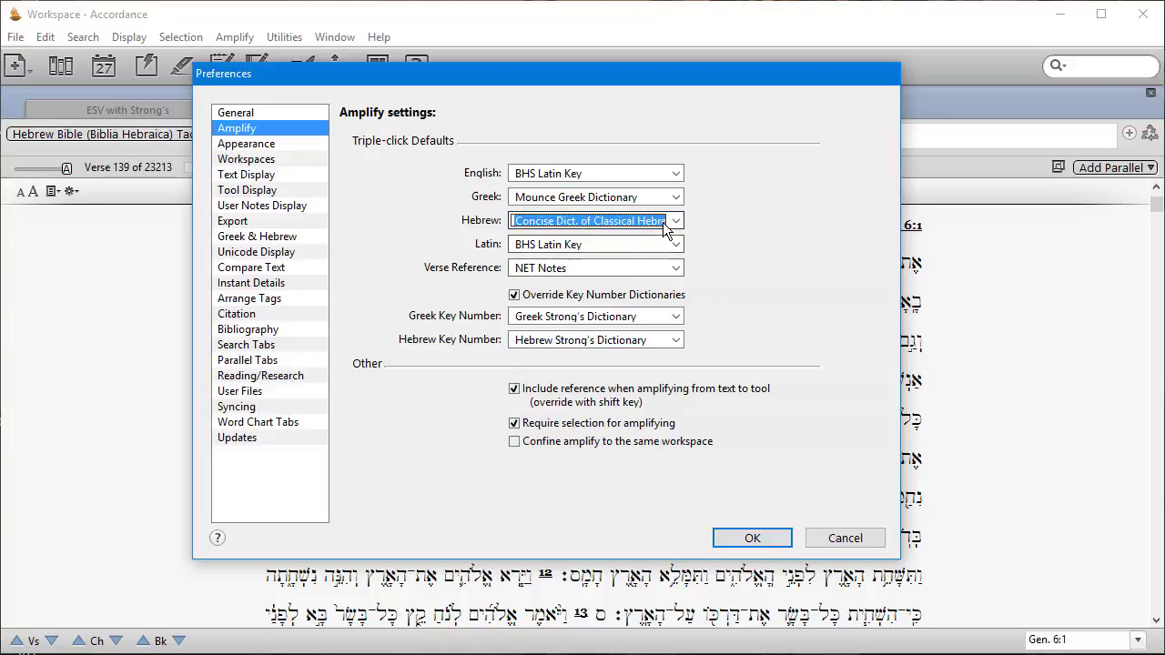
click(673, 221)
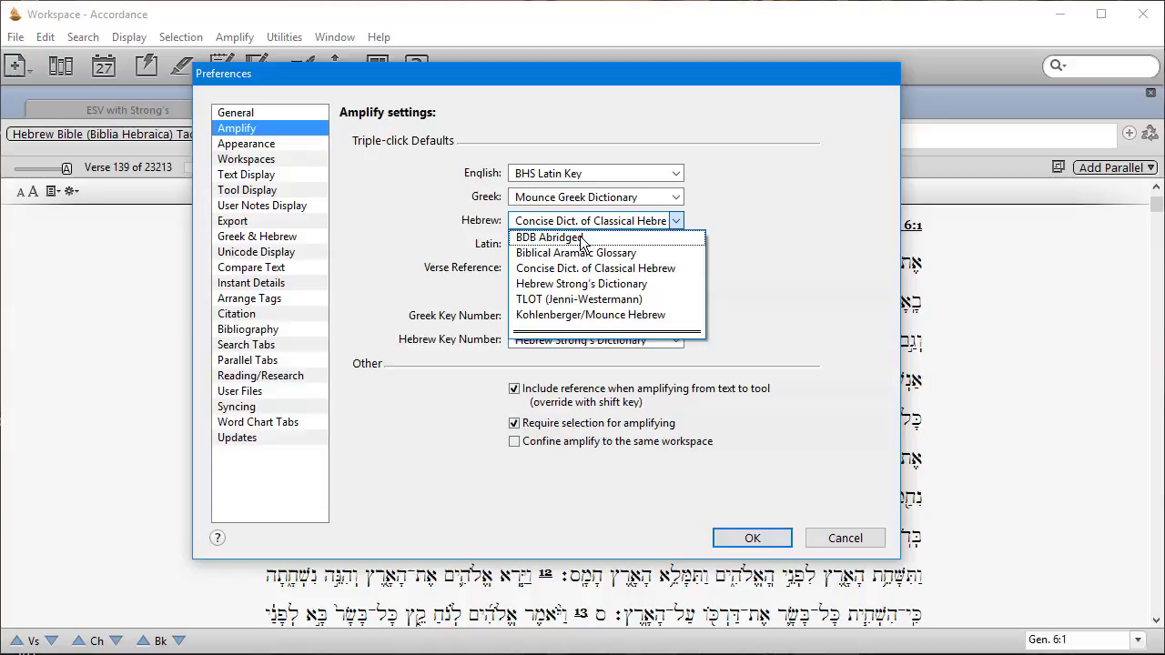
click(580, 238)
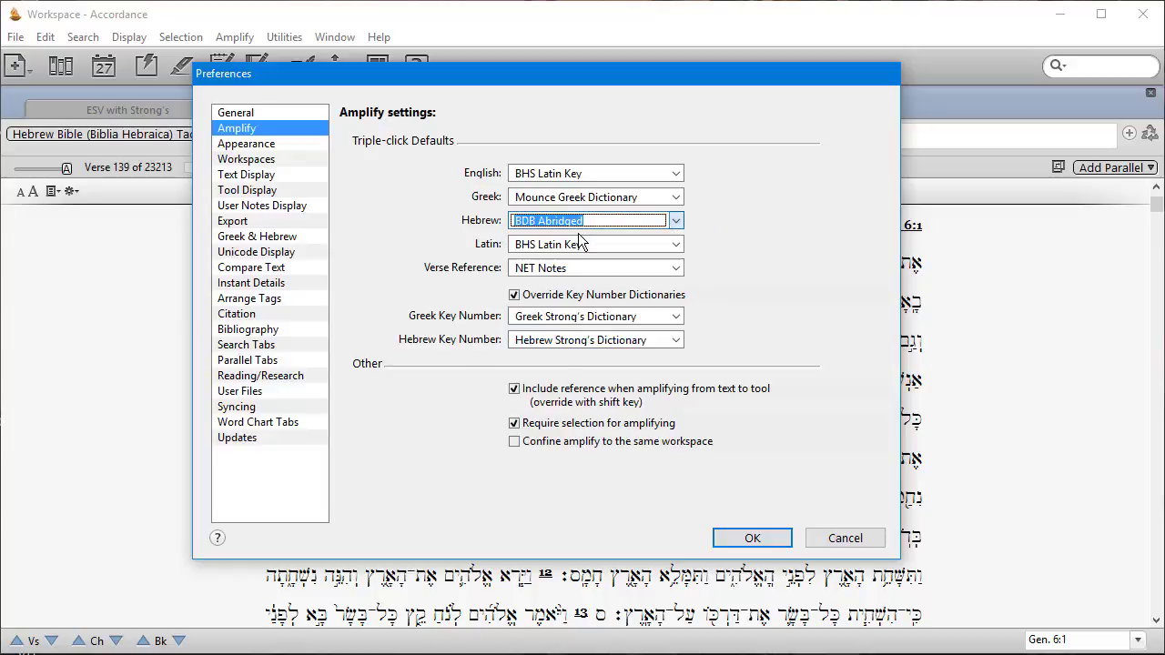
click(675, 221)
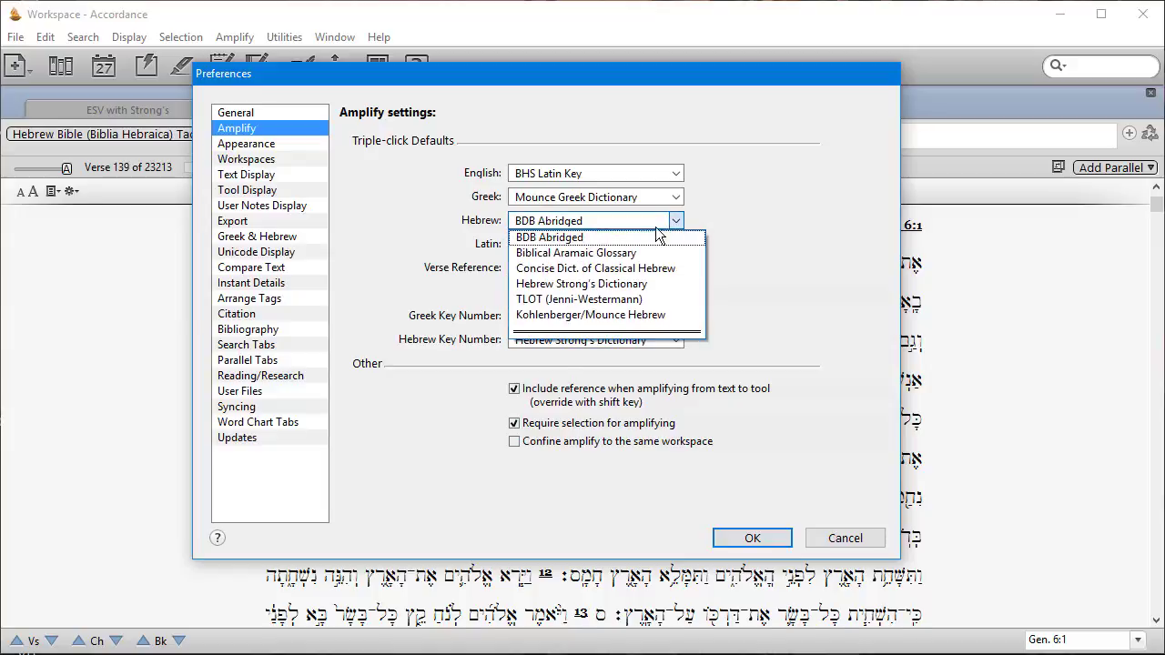
click(587, 268)
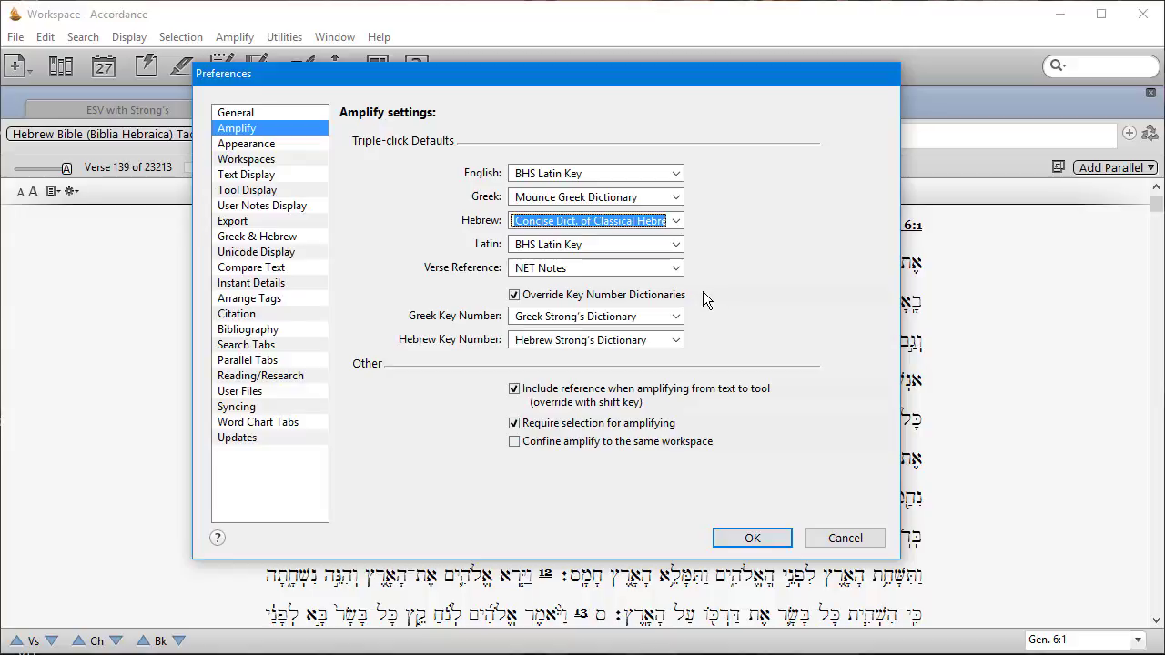
click(255, 158)
Show Text Display preferences, keeping the Custom theme and Teal search highlighting
click(246, 175)
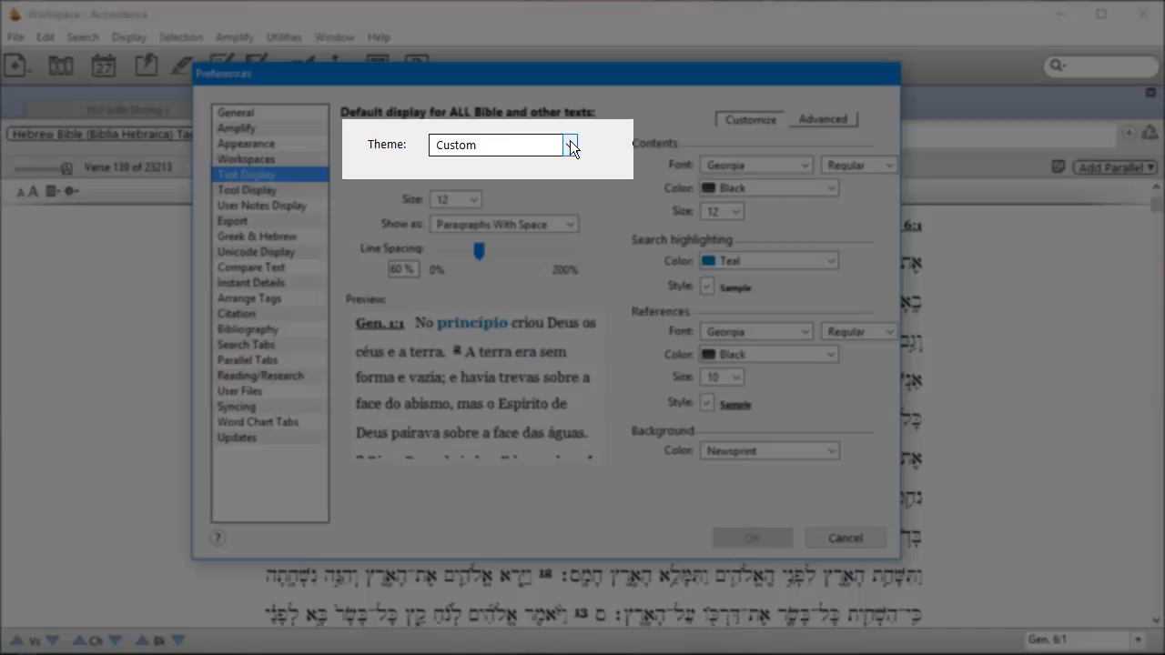
click(571, 149)
click(569, 149)
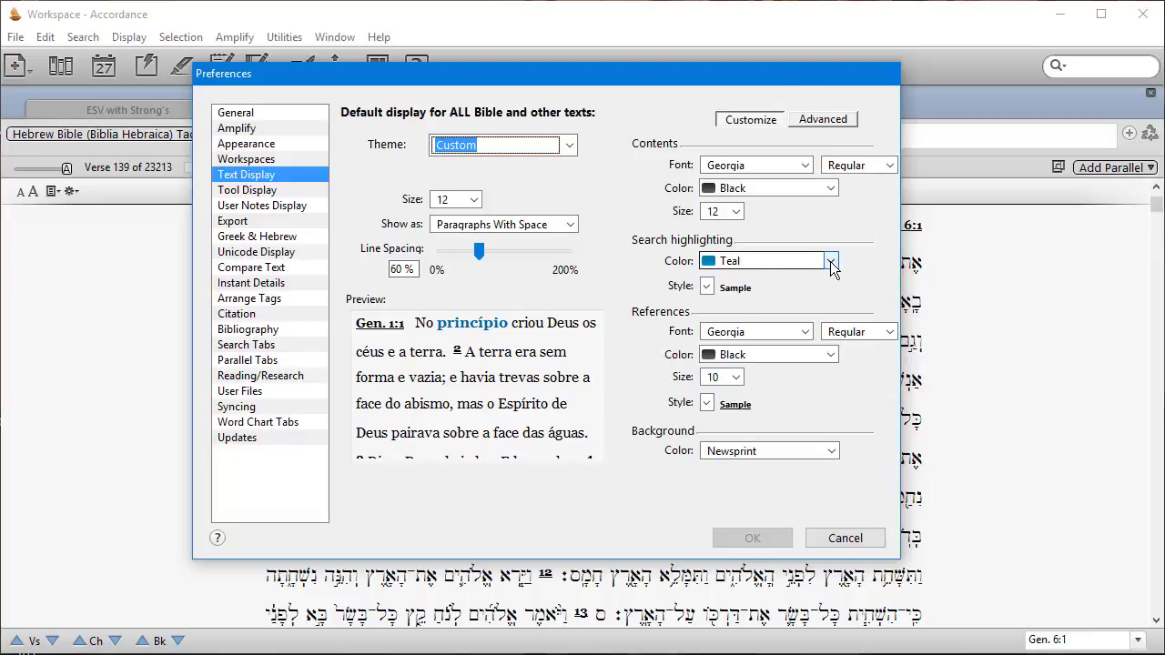
click(830, 261)
click(831, 262)
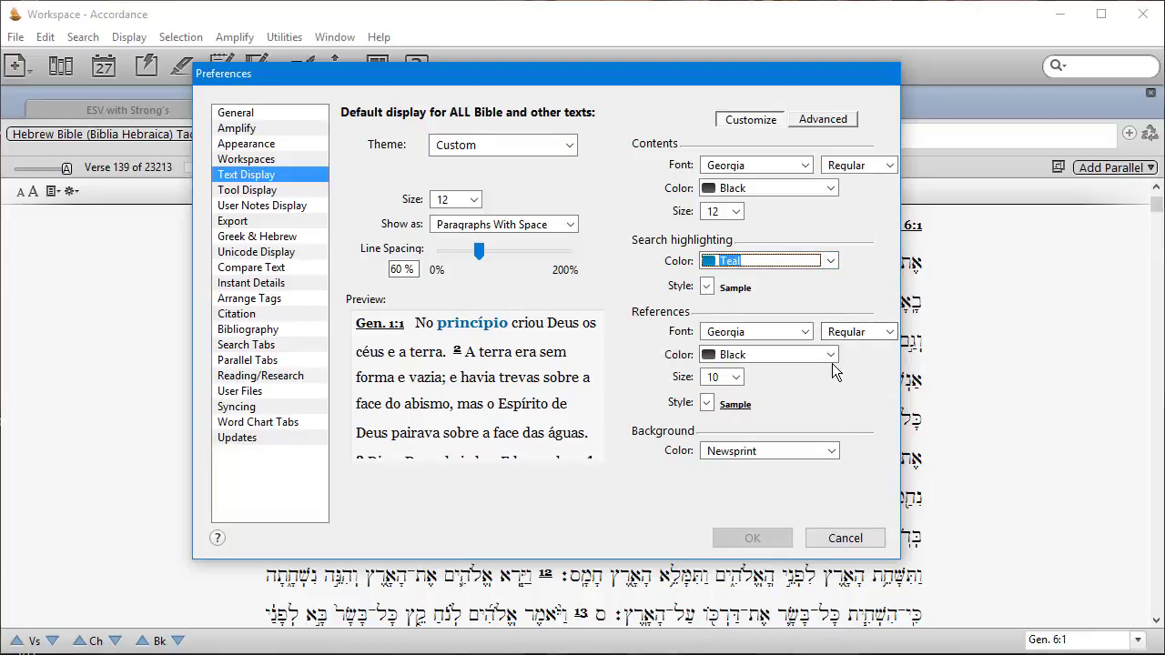
Show Tool Display preferences and make ESV with Strong's the hypertext text
click(264, 193)
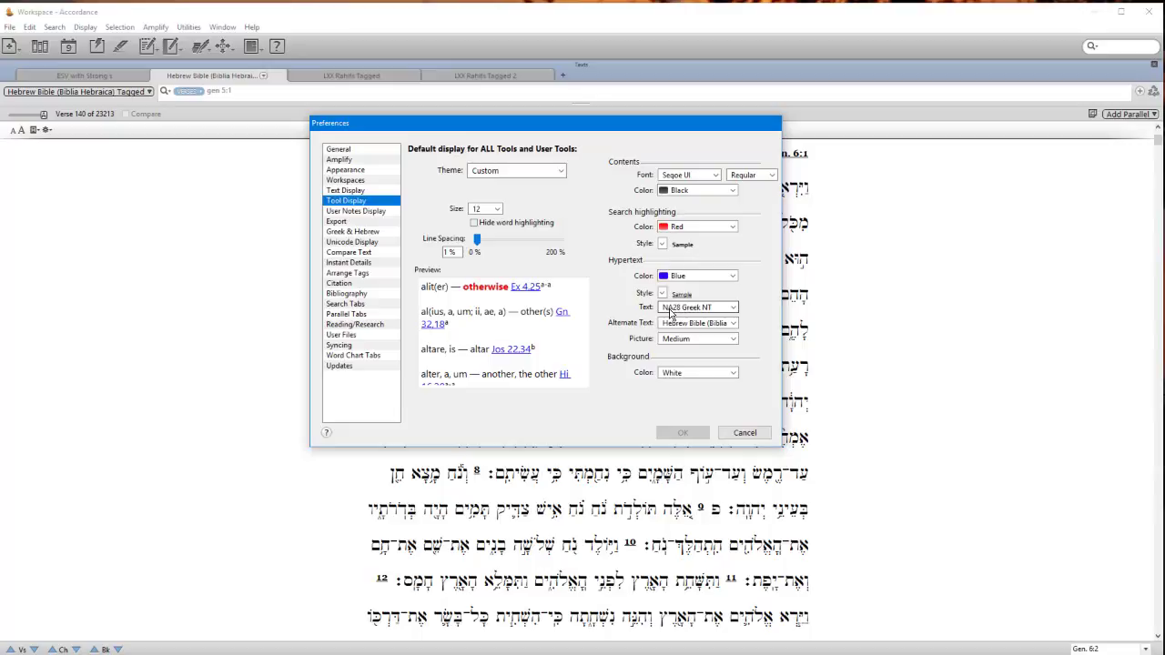
click(731, 309)
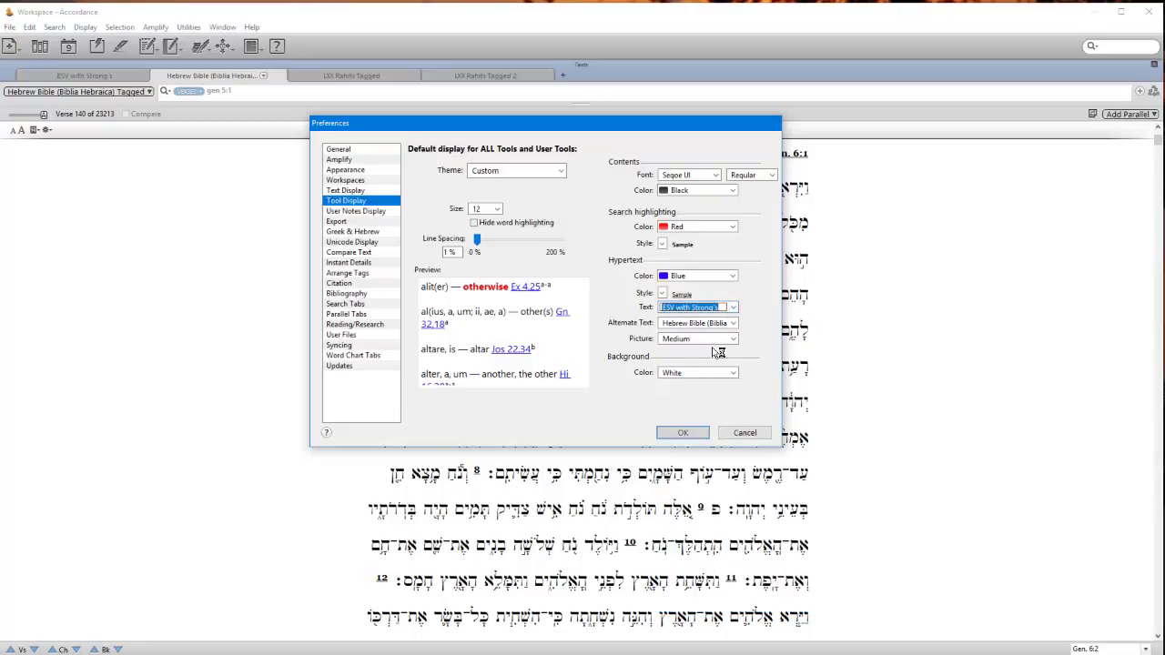
click(716, 350)
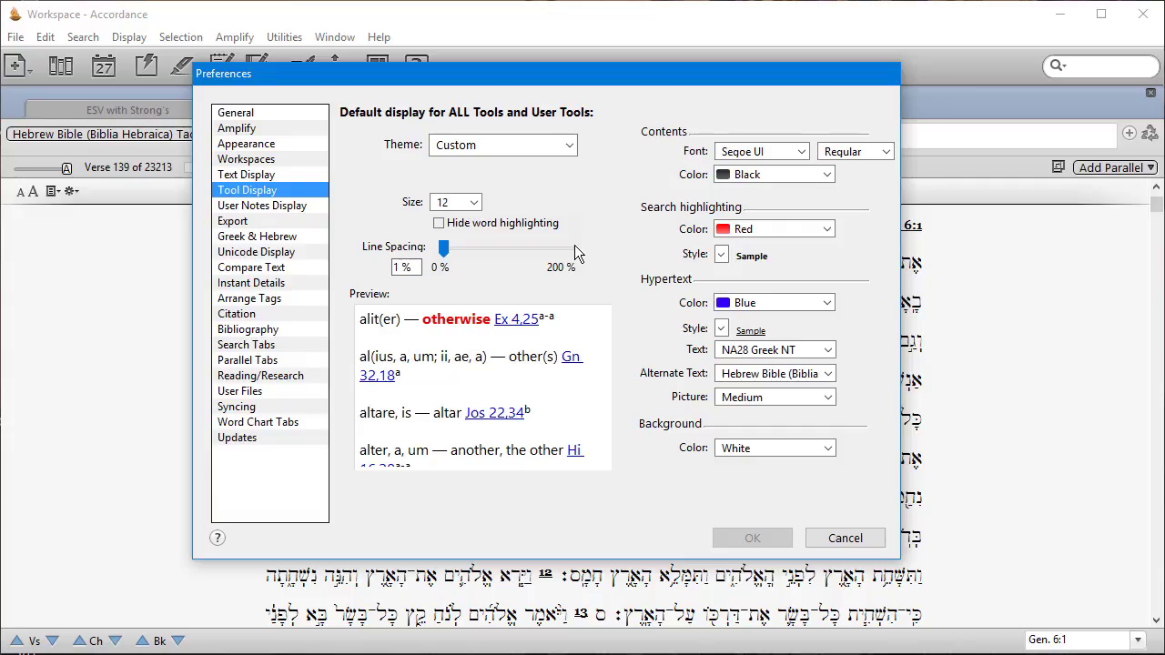
Show Greek & Hebrew preferences: automatic final letters, Traditional verb aspect terms, clause depth 3
click(250, 238)
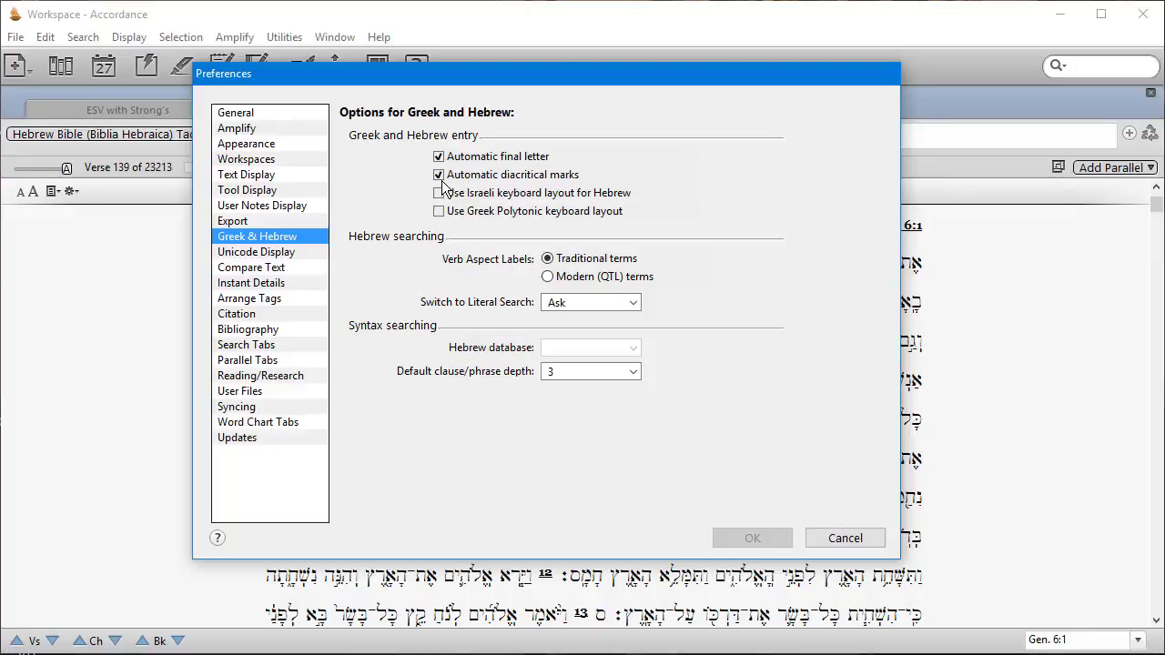
Set the Unicode Display Greek font to SBL Greek
click(271, 253)
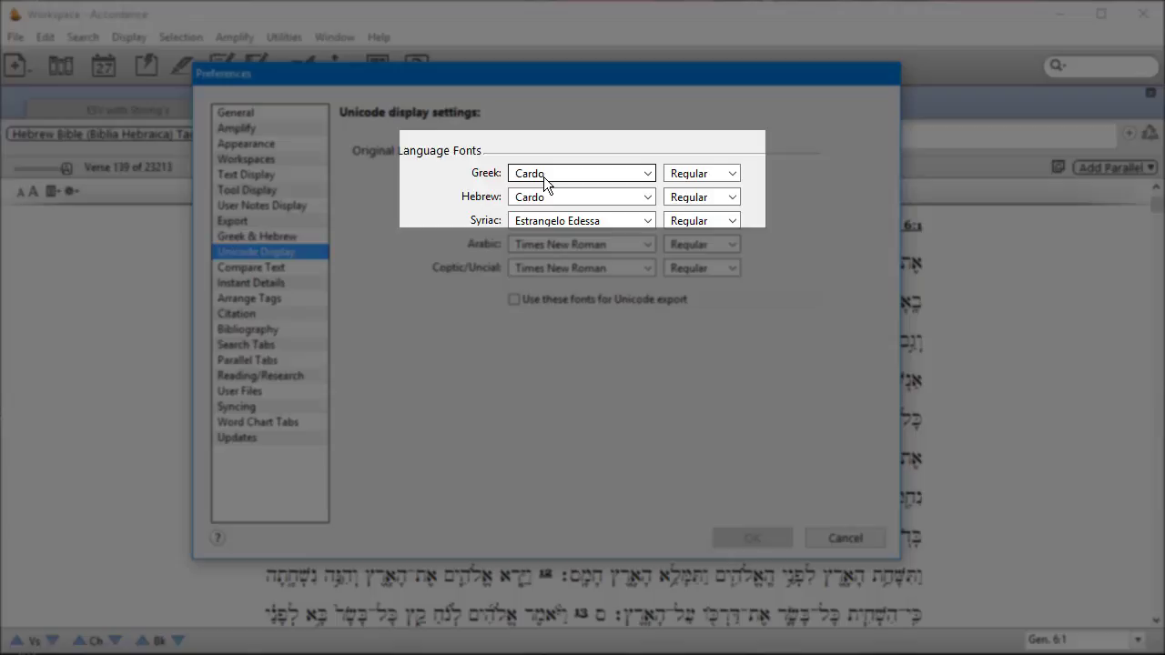
click(543, 177)
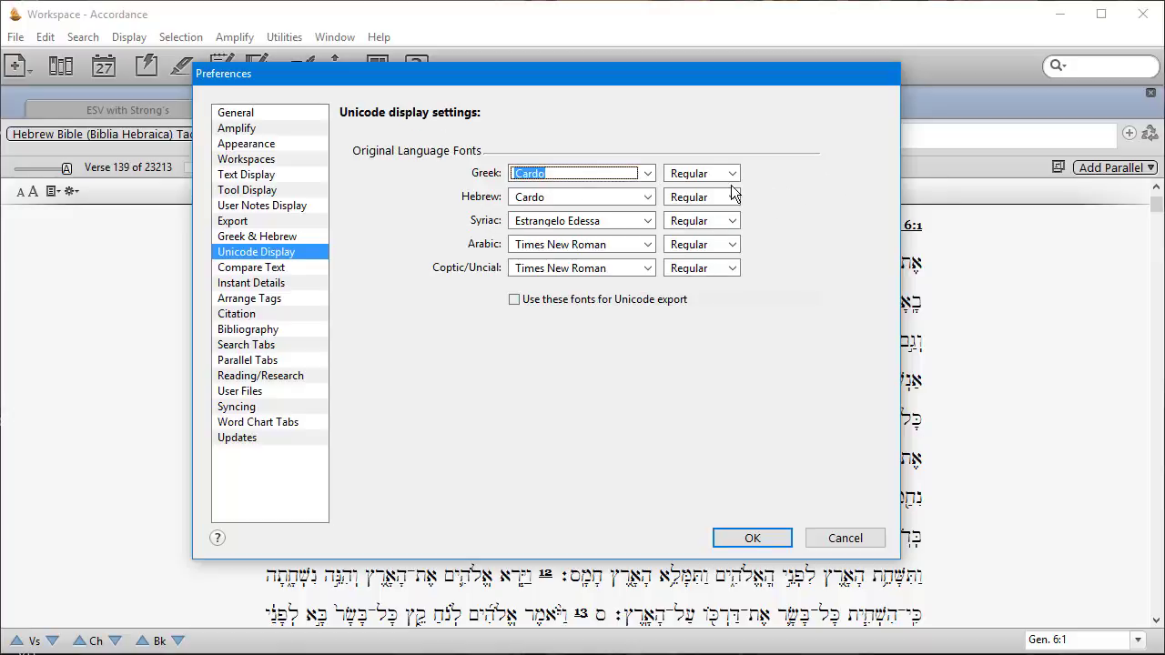
click(647, 173)
drag(661, 294, 648, 496)
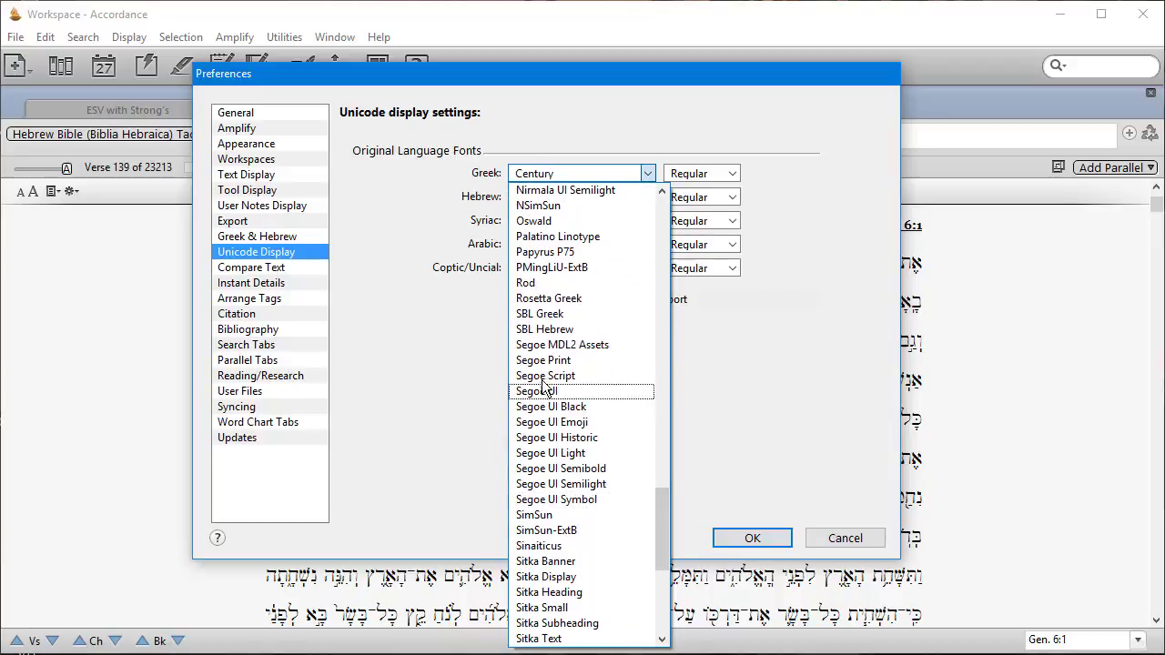
click(545, 313)
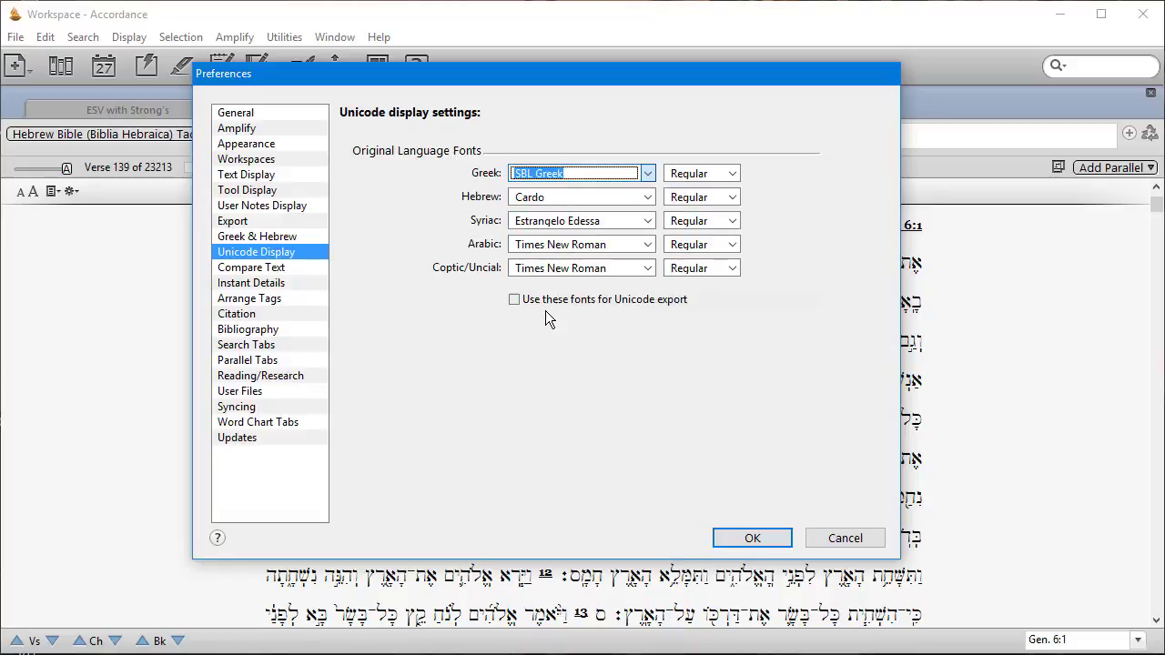
Try SBL Hebrew as the Hebrew font, then set it back to Cardo
click(648, 197)
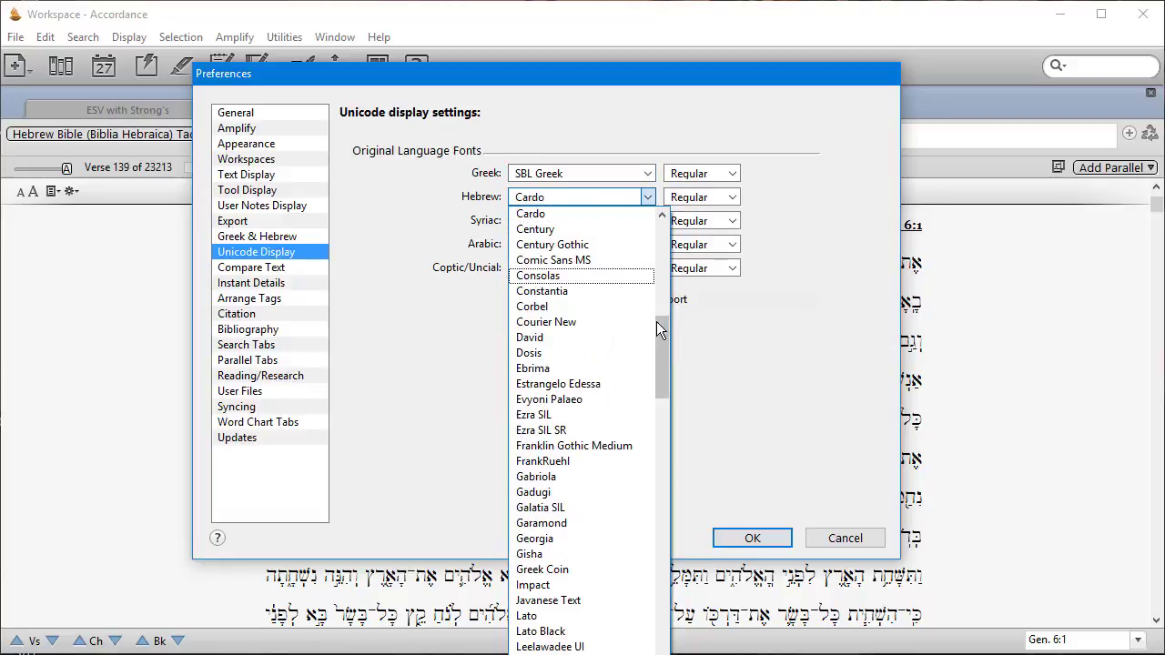
key(Home)
key(Return)
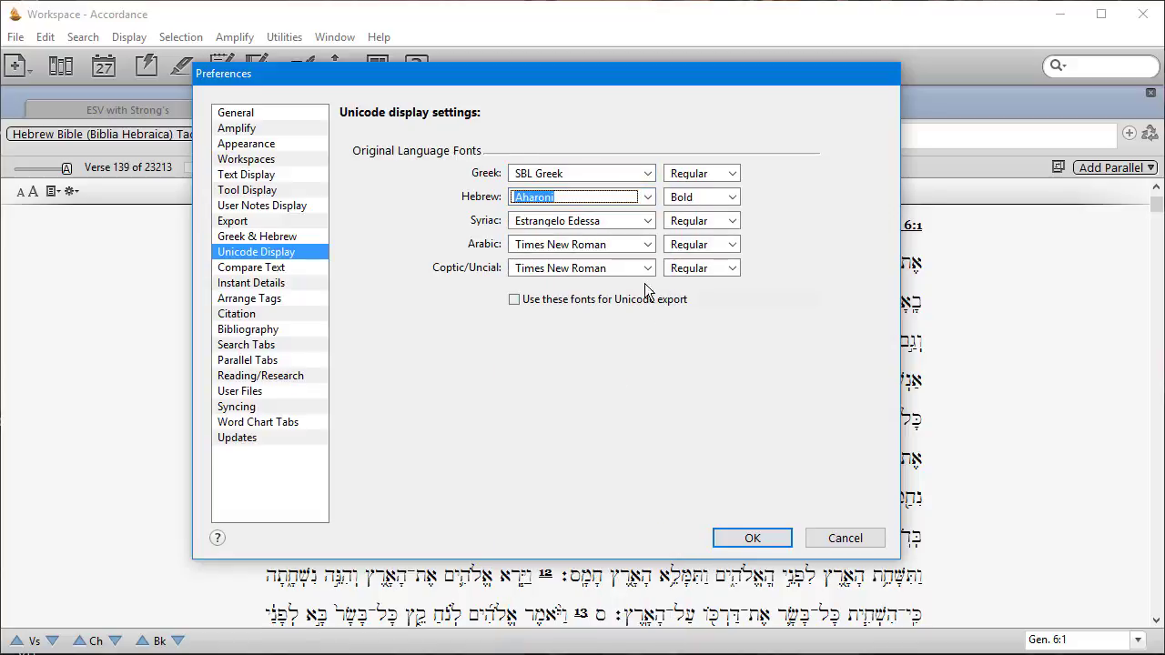
click(648, 197)
drag(669, 289, 652, 544)
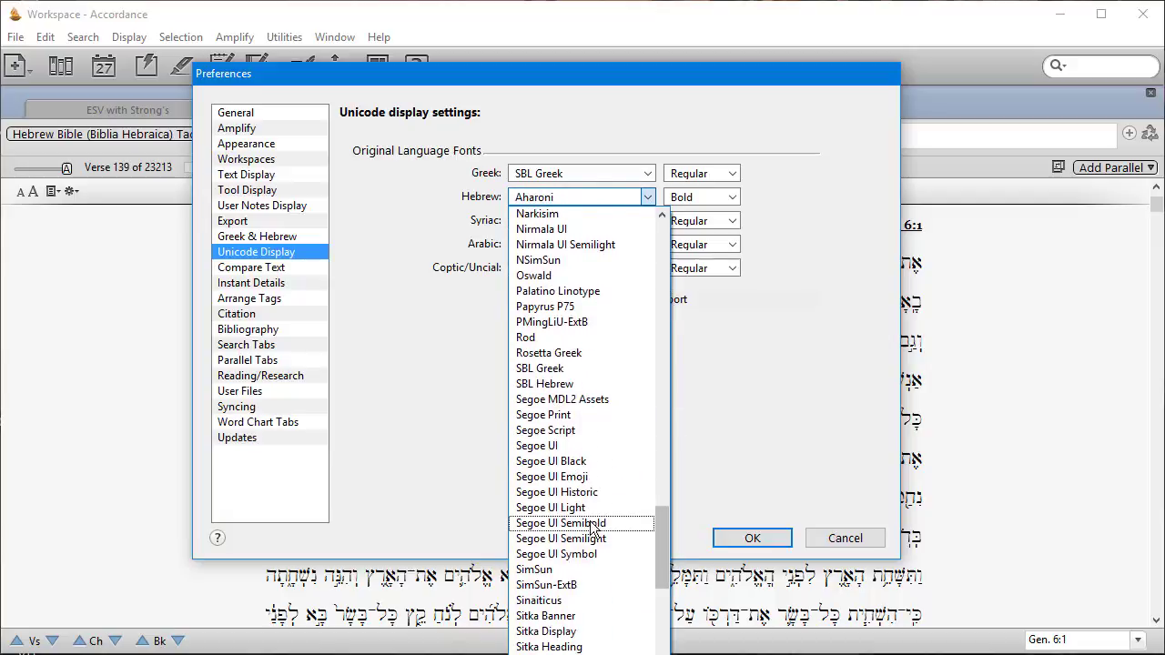
click(560, 384)
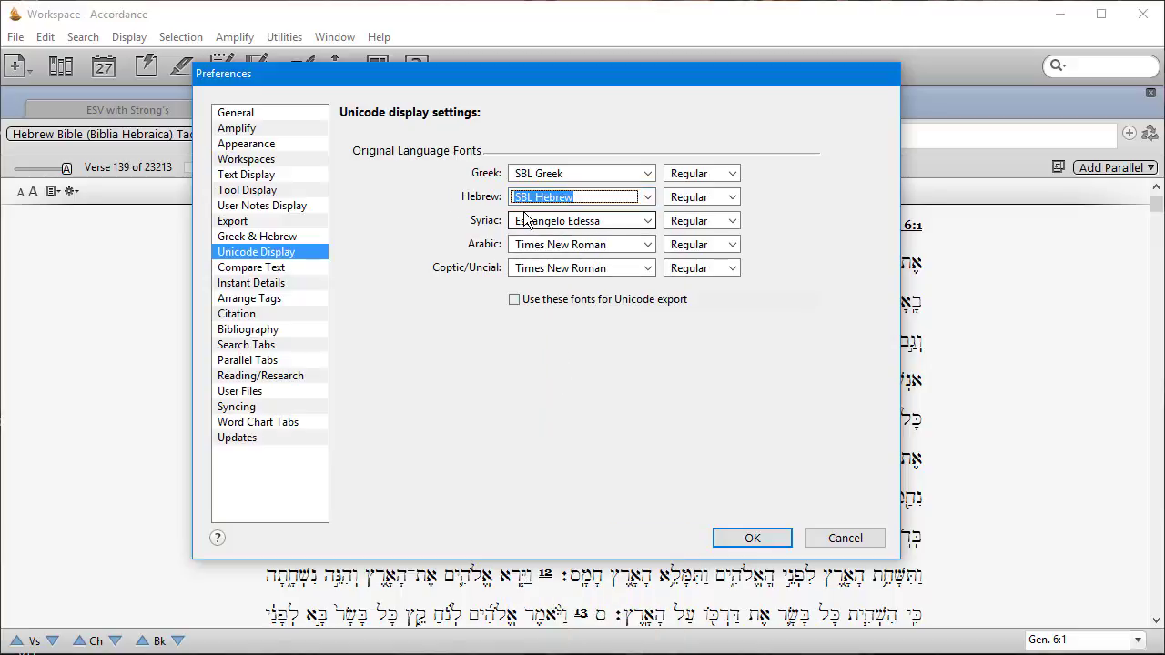
click(650, 198)
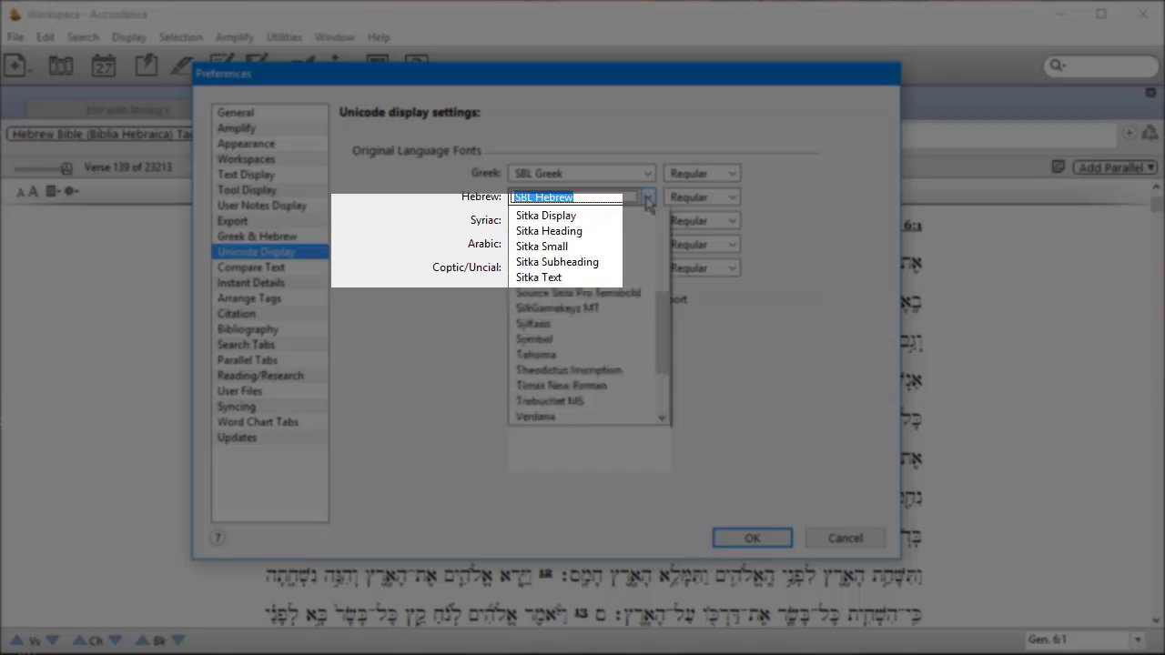
drag(659, 554, 659, 336)
click(571, 239)
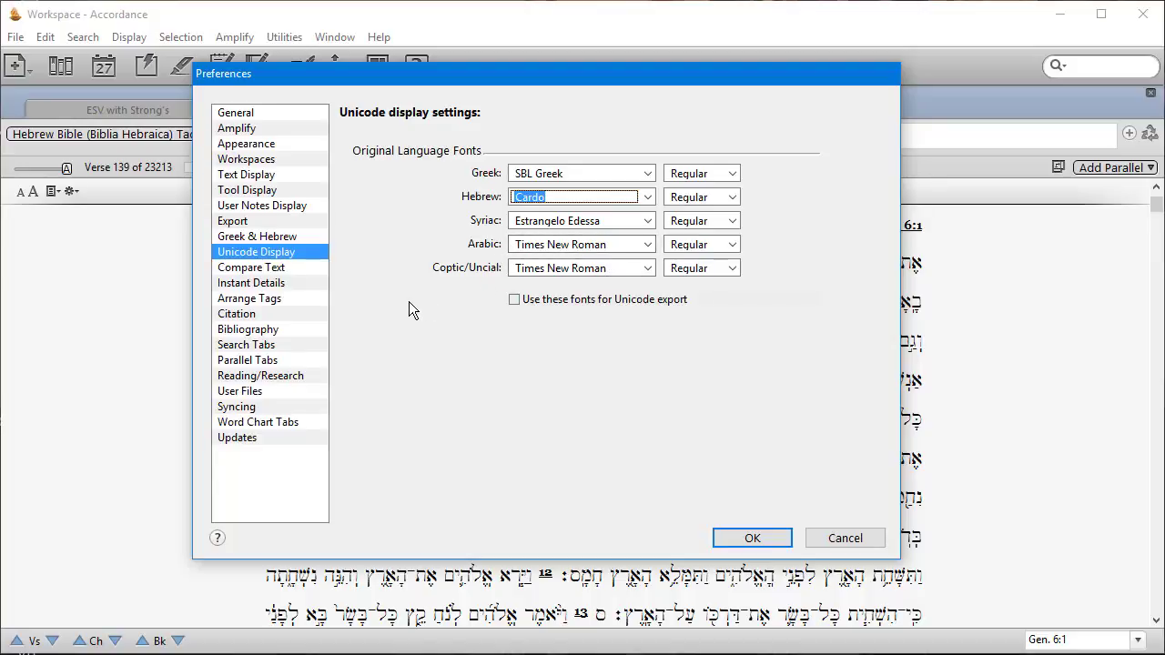
Keep Instant Details at Short delay with transliteration on, then confirm Preferences with OK
click(311, 285)
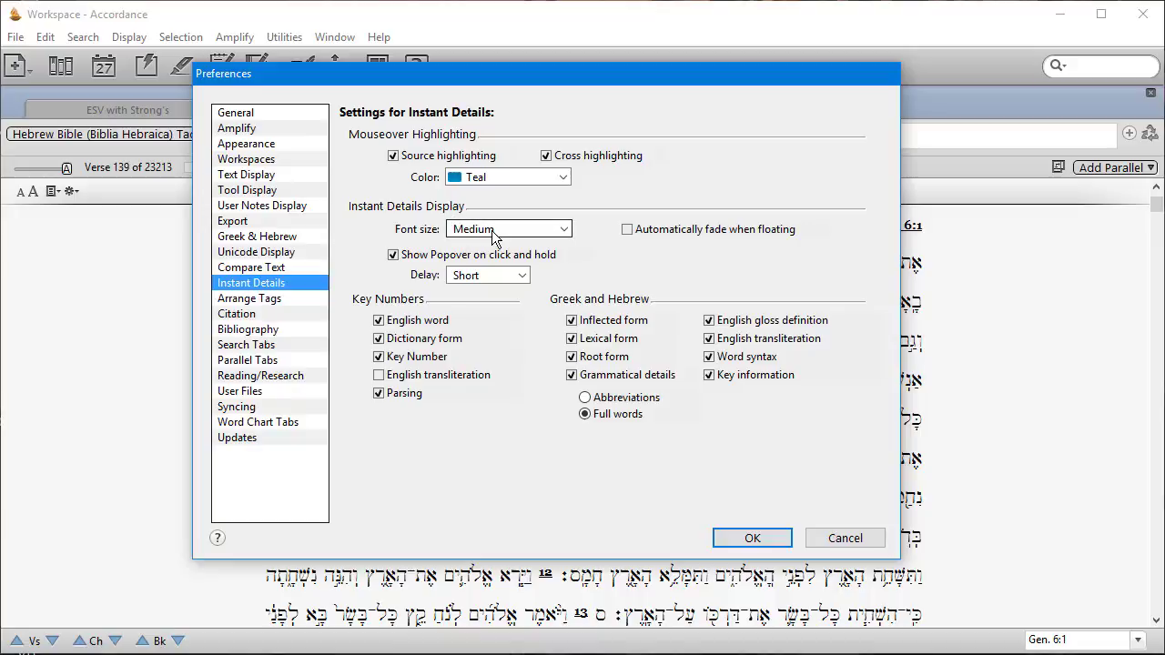
click(523, 279)
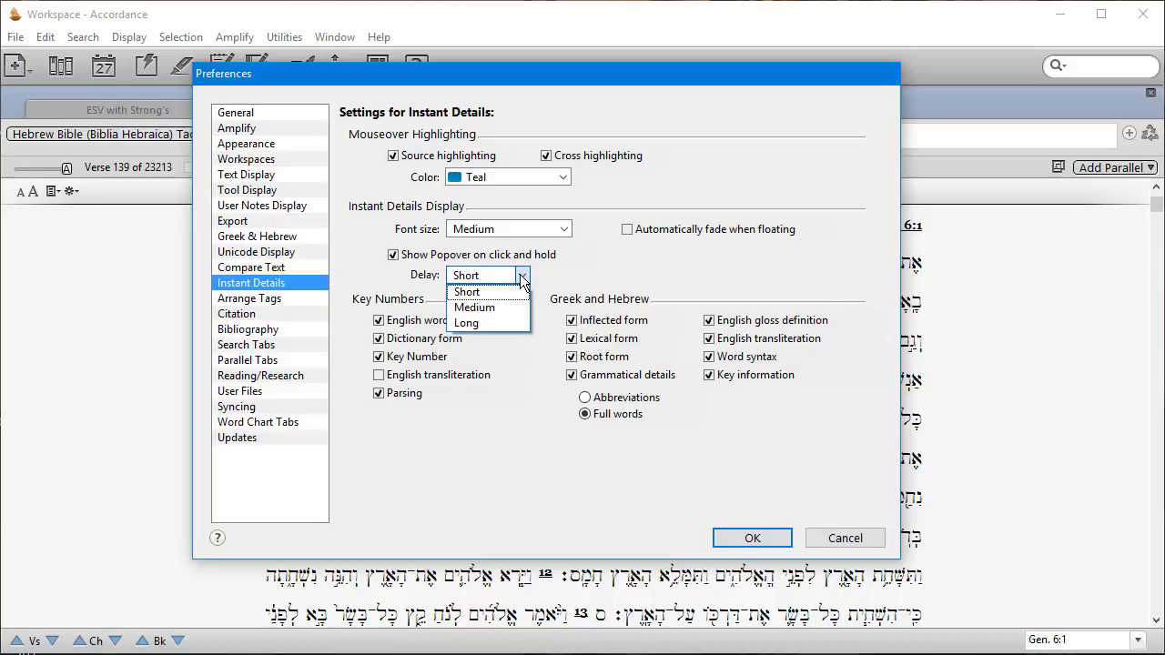
click(523, 278)
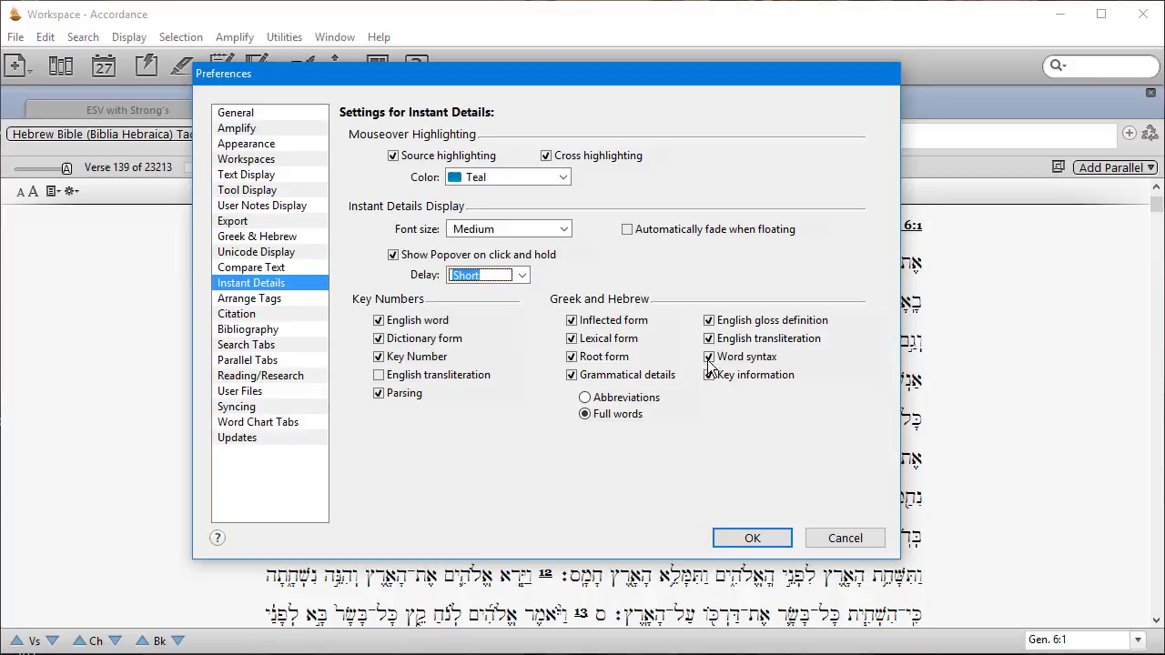
click(711, 340)
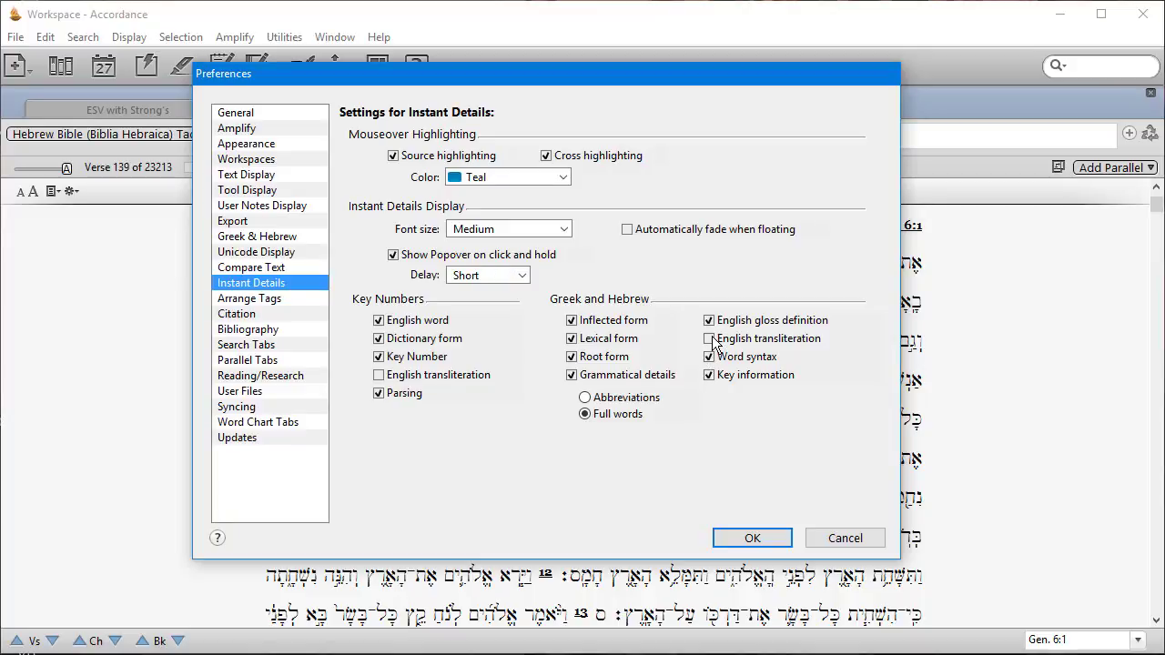
click(710, 339)
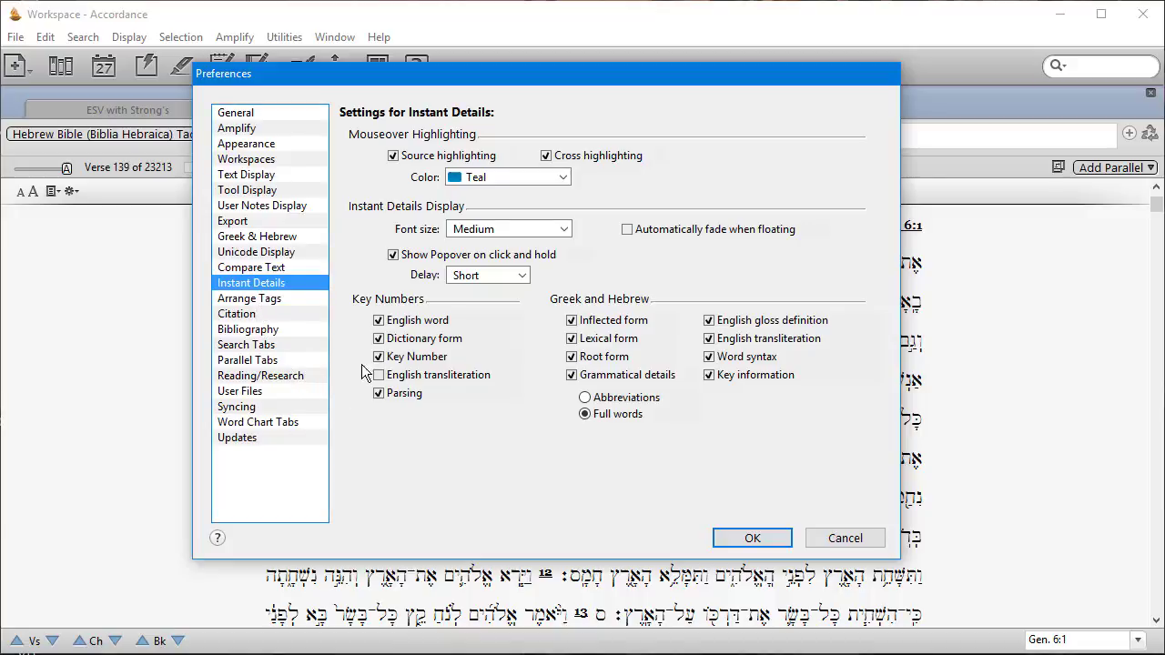
click(763, 539)
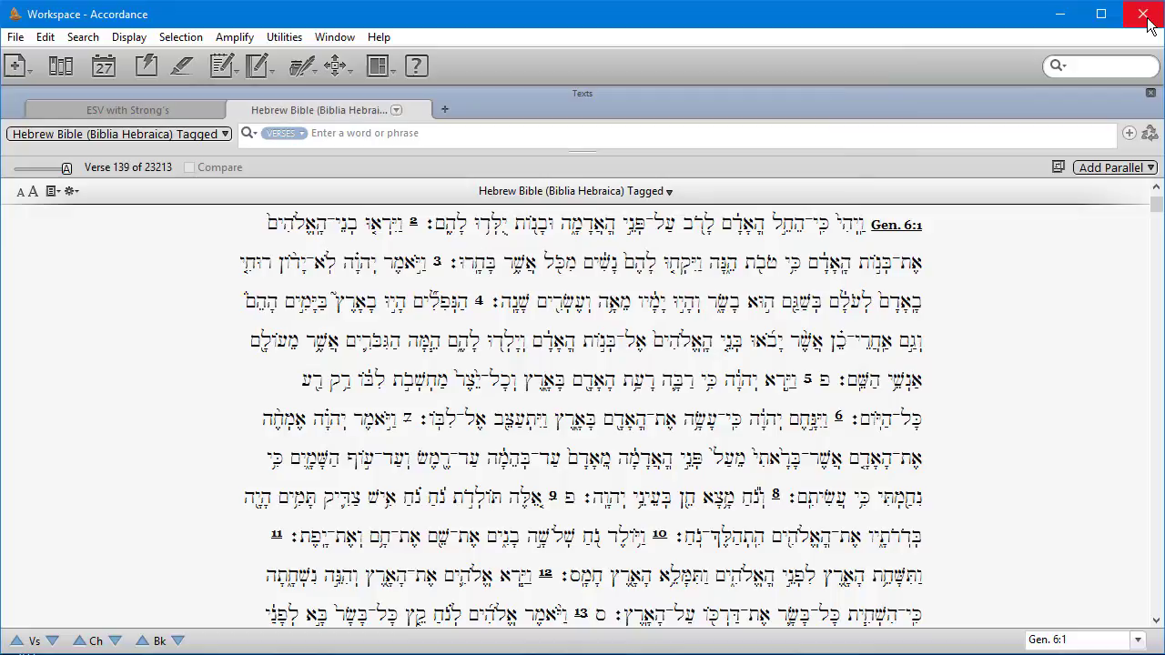